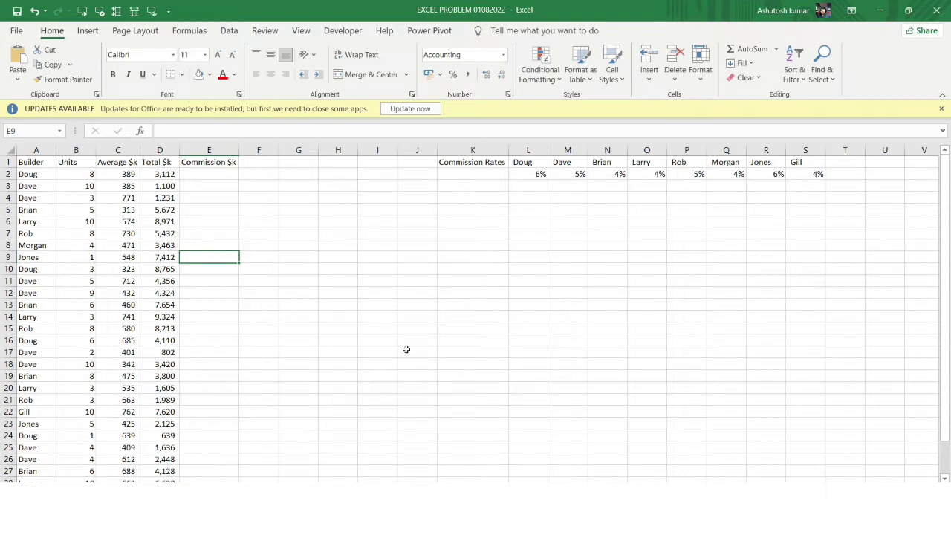
- Examine the builder sales columns A to E and the Commission Rates table in K1:S2
{"action": "left_click", "coordinate": [201, 179]}
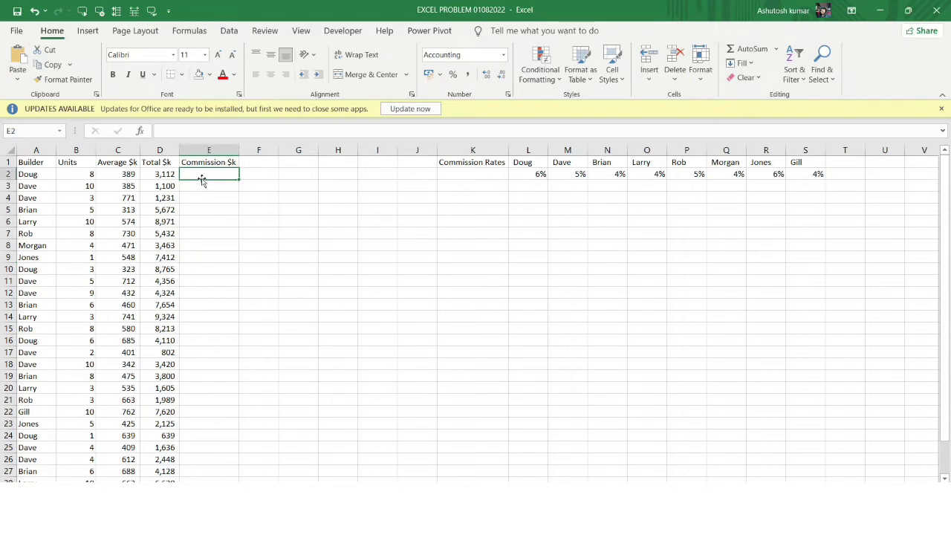
{"action": "left_click", "coordinate": [28, 148]}
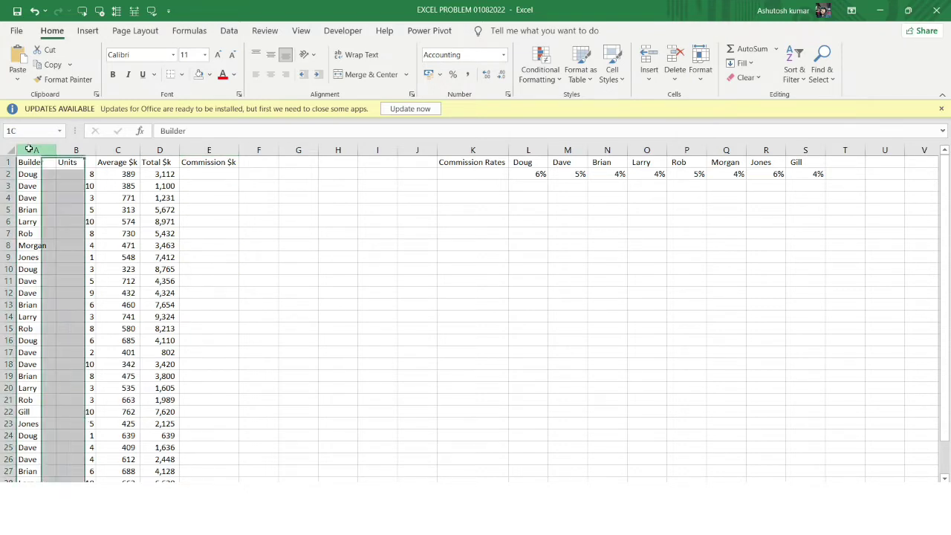
{"action": "left_click", "coordinate": [83, 150]}
{"action": "left_click", "coordinate": [124, 149]}
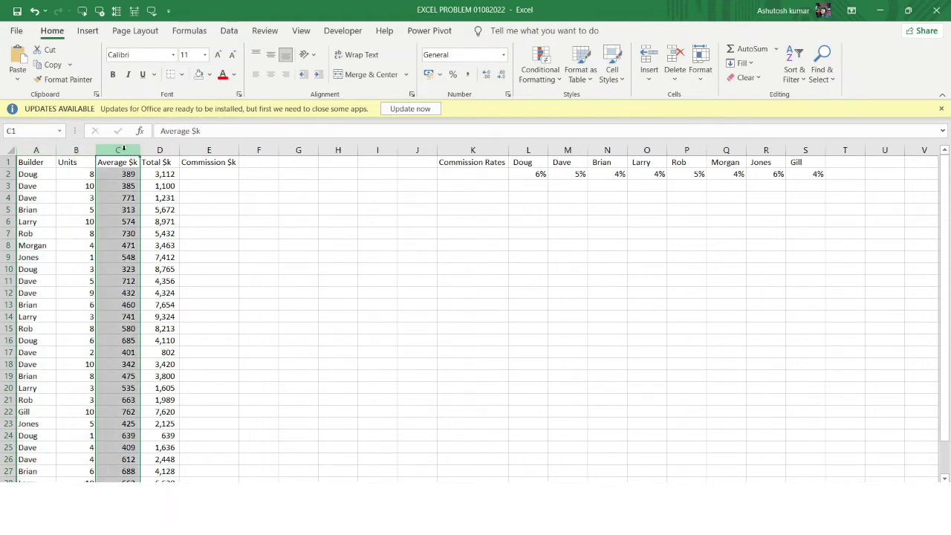
{"action": "left_click", "coordinate": [159, 150]}
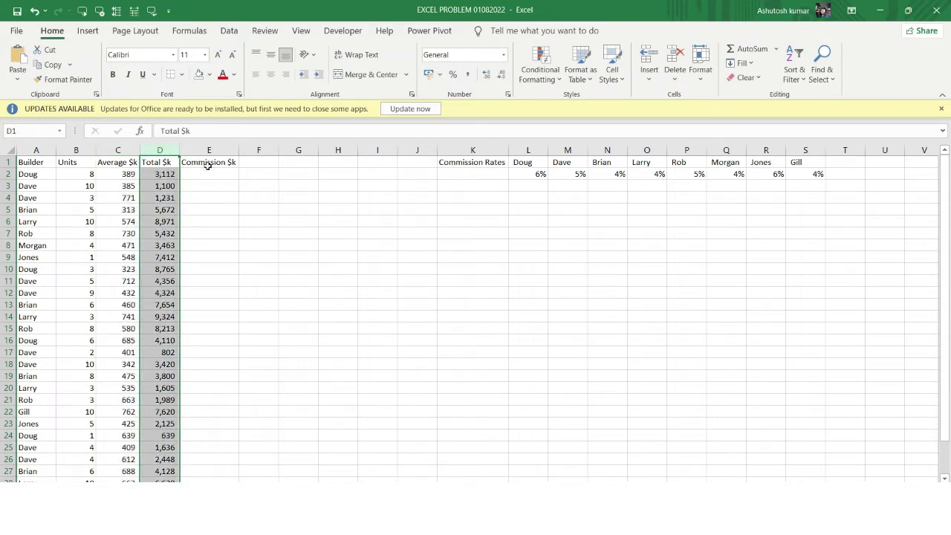
{"action": "left_click", "coordinate": [207, 151]}
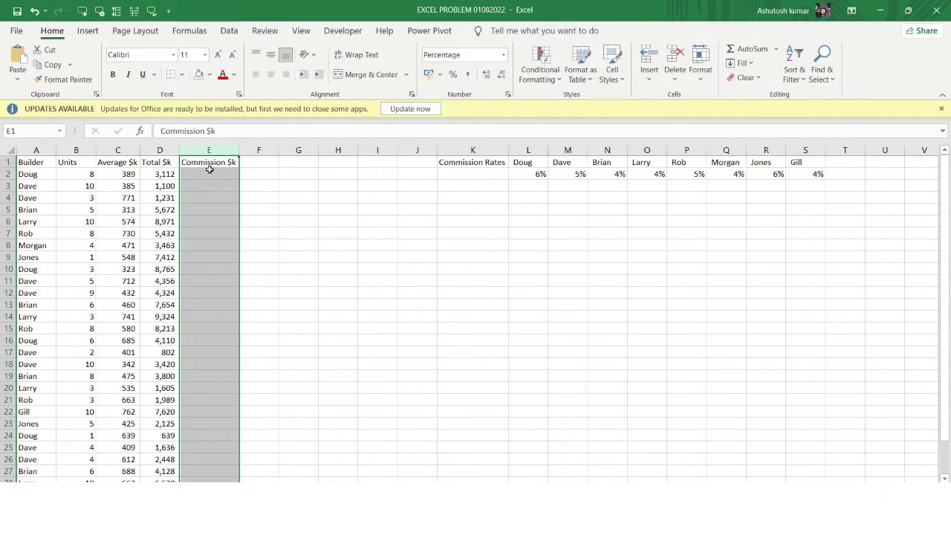
{"action": "left_click", "coordinate": [210, 173]}
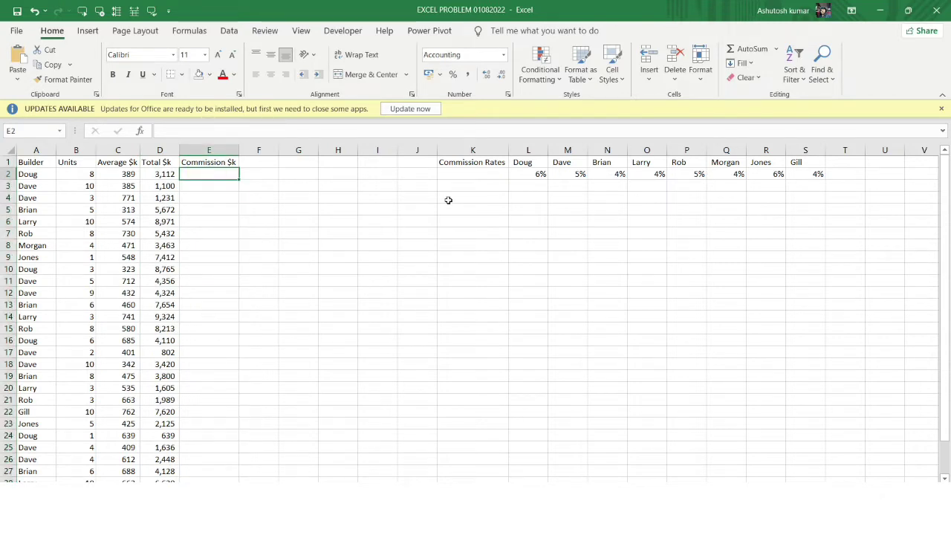
{"action": "left_click_drag", "start_coordinate": [468, 164], "coordinate": [801, 181]}
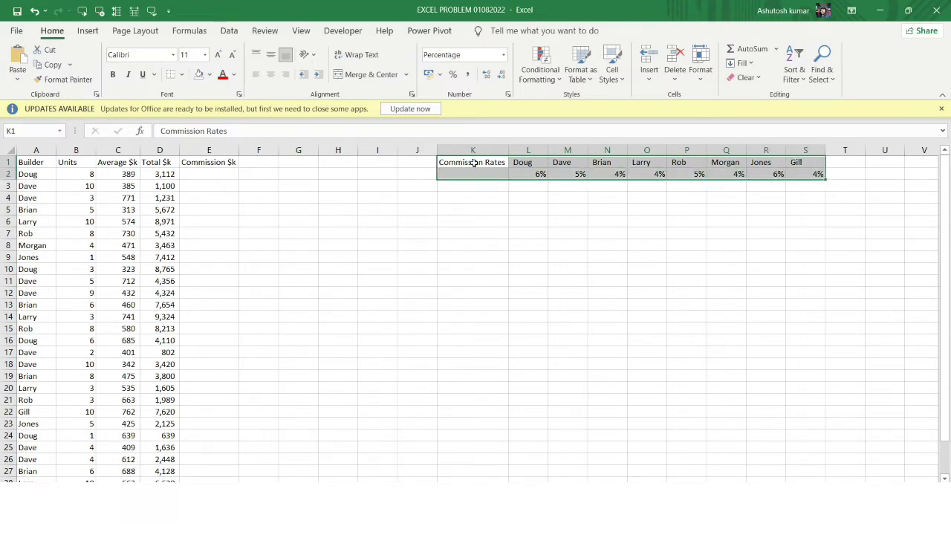
{"action": "left_click", "coordinate": [221, 171]}
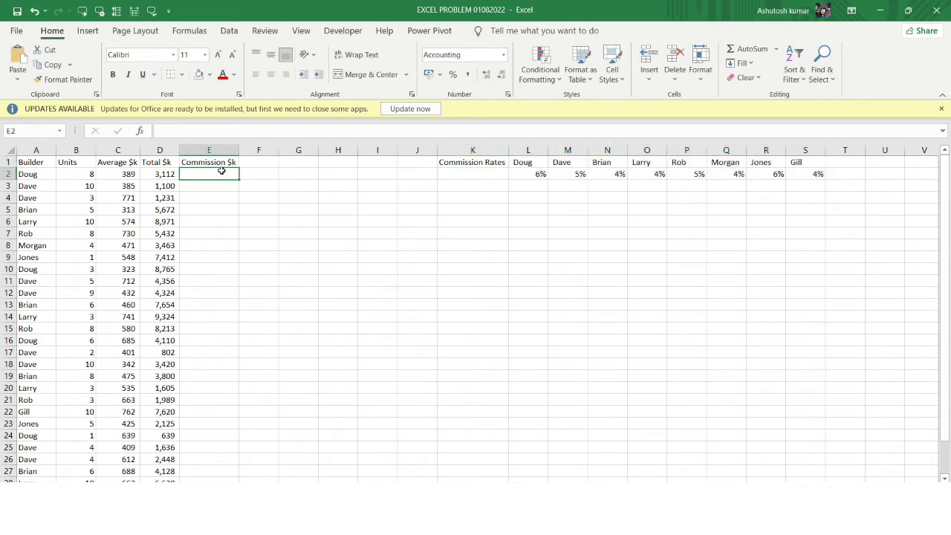
{"action": "left_click", "coordinate": [160, 177]}
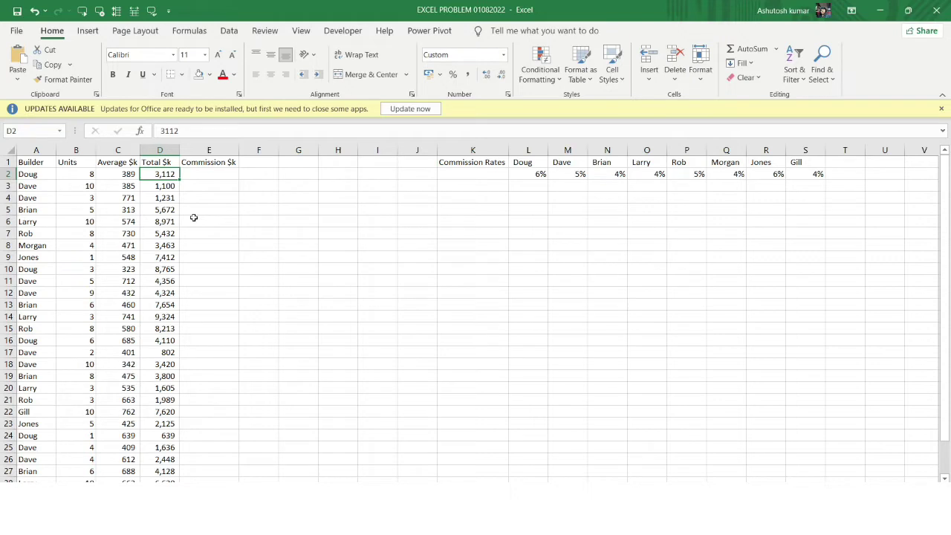
{"action": "left_click", "coordinate": [39, 172]}
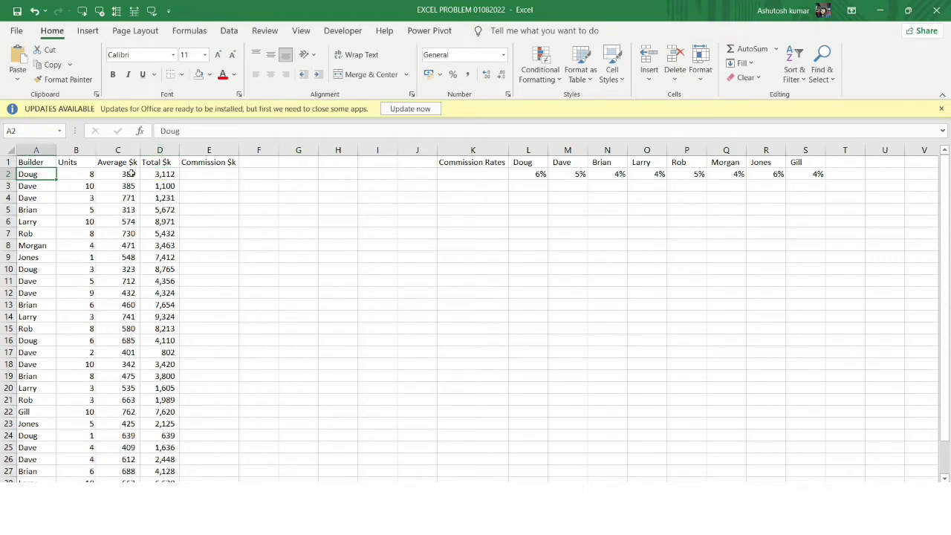
- Begin an HLOOKUP formula in E2 with A2 as the lookup value and L1:S2 as the table array
{"action": "left_click", "coordinate": [203, 175]}
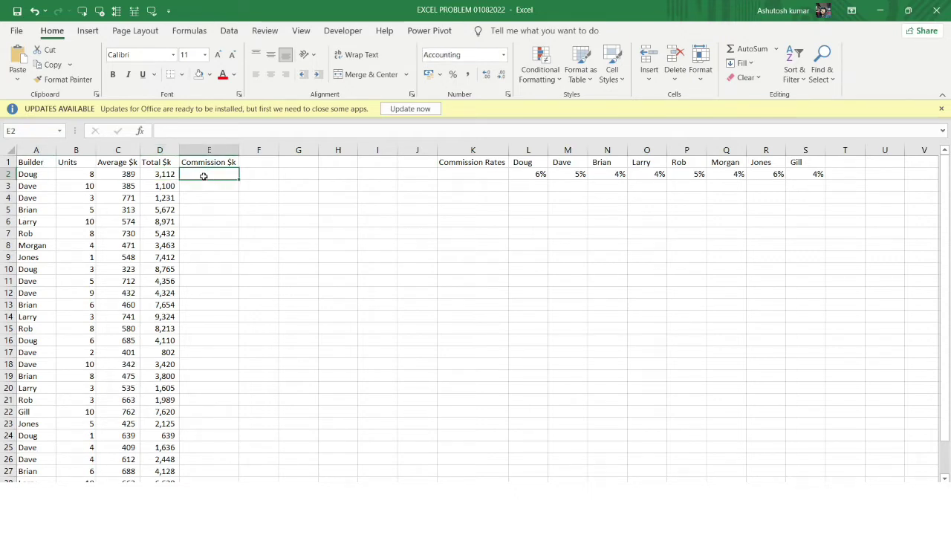
{"action": "type", "text": "="}
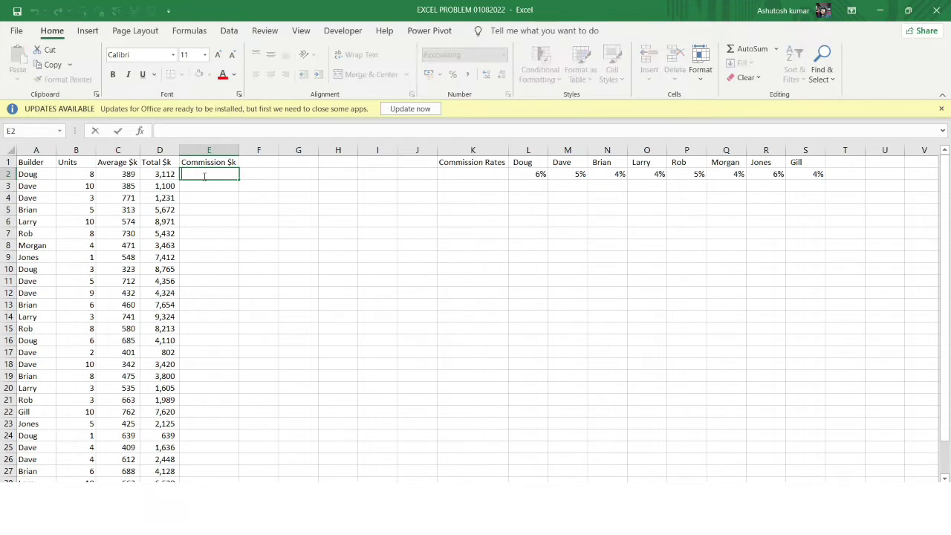
{"action": "type", "text": "hlookup("}
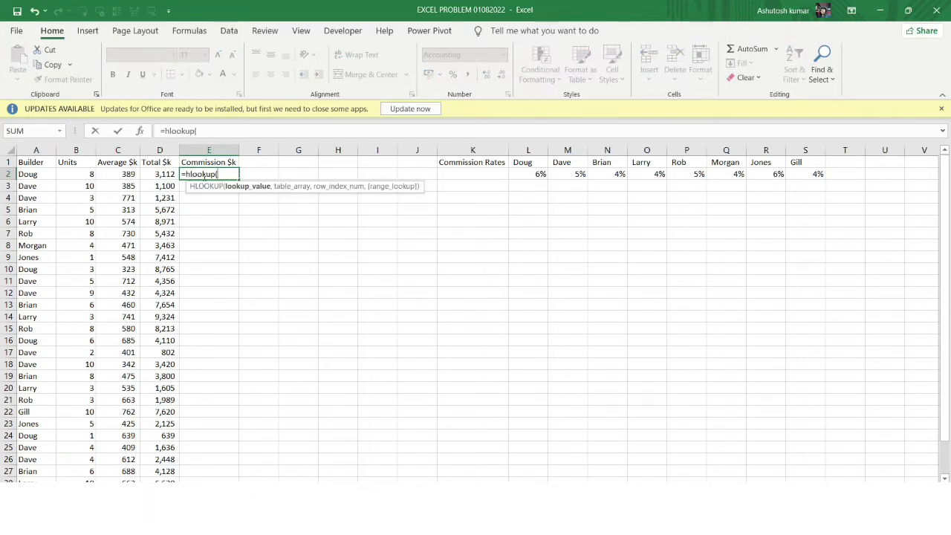
{"action": "left_click", "coordinate": [46, 173]}
{"action": "type", "text": ","}
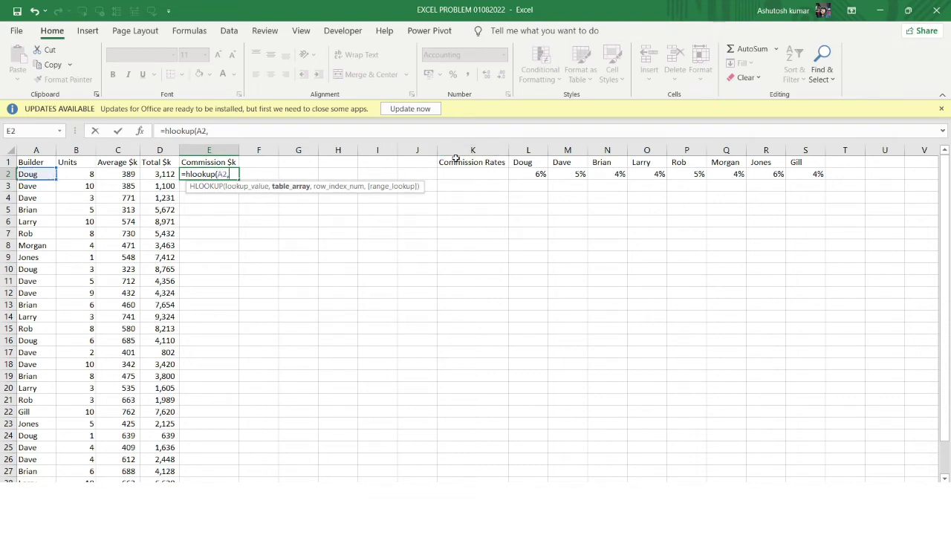
{"action": "left_click", "coordinate": [454, 158]}
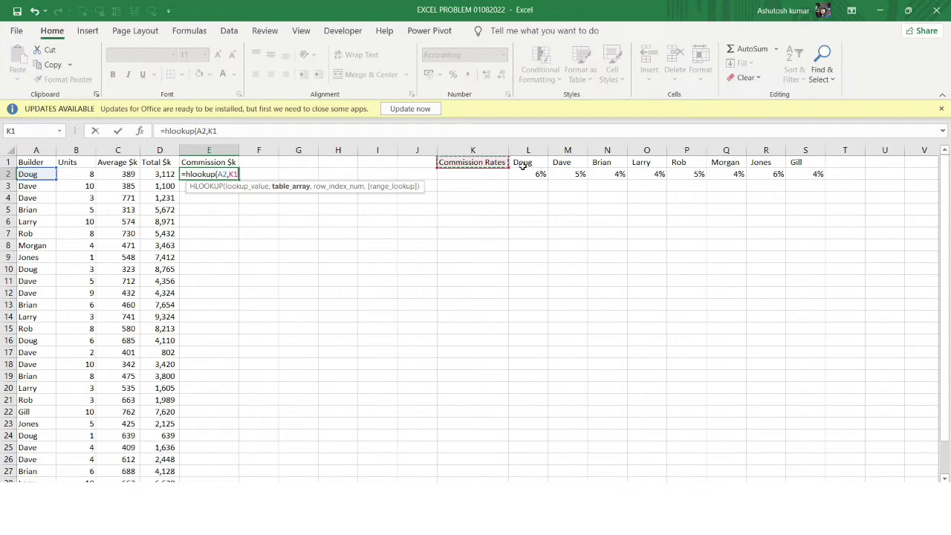
{"action": "left_click_drag", "start_coordinate": [524, 165], "coordinate": [811, 174]}
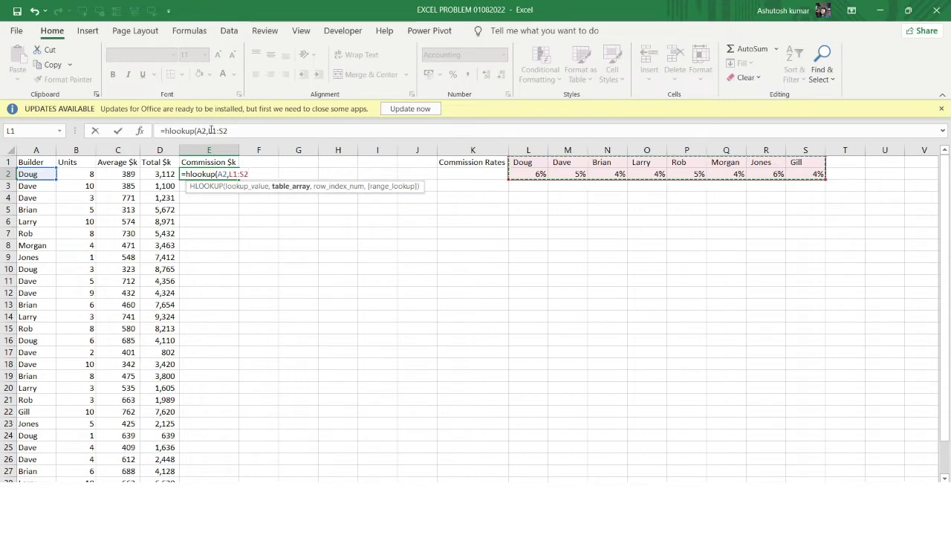
- Make the table array absolute as $L$1:$S$2 and complete the HLOOKUP with row index 2 and range lookup 0
{"action": "left_click", "coordinate": [209, 130]}
{"action": "left_click_drag", "start_coordinate": [208, 130], "coordinate": [227, 130]}
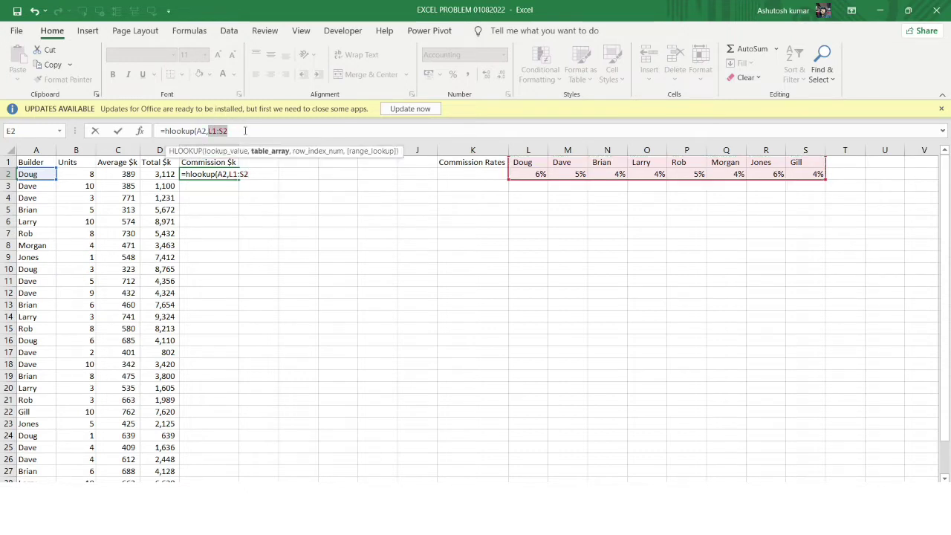
{"action": "key", "text": "F4"}
{"action": "left_click", "coordinate": [260, 130]}
{"action": "type", "text": ",2"}
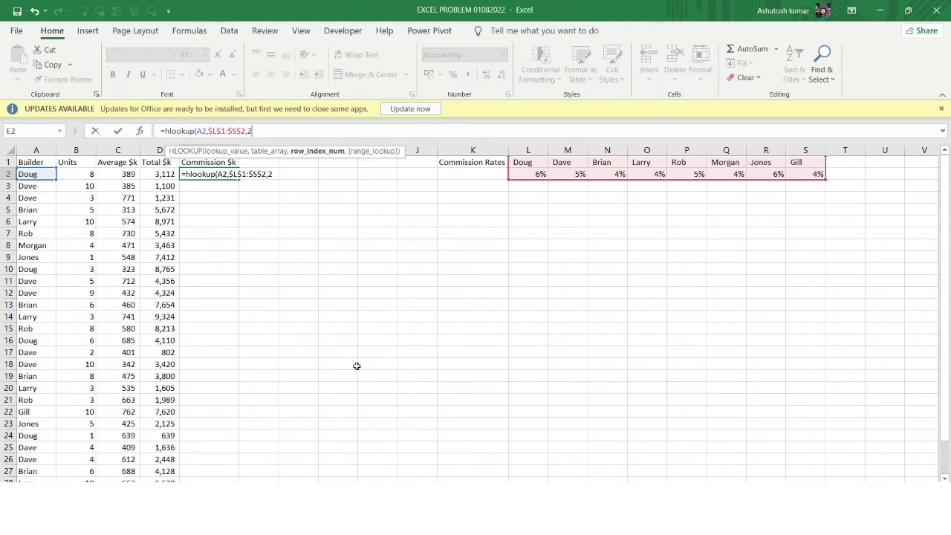
{"action": "type", "text": ",0"}
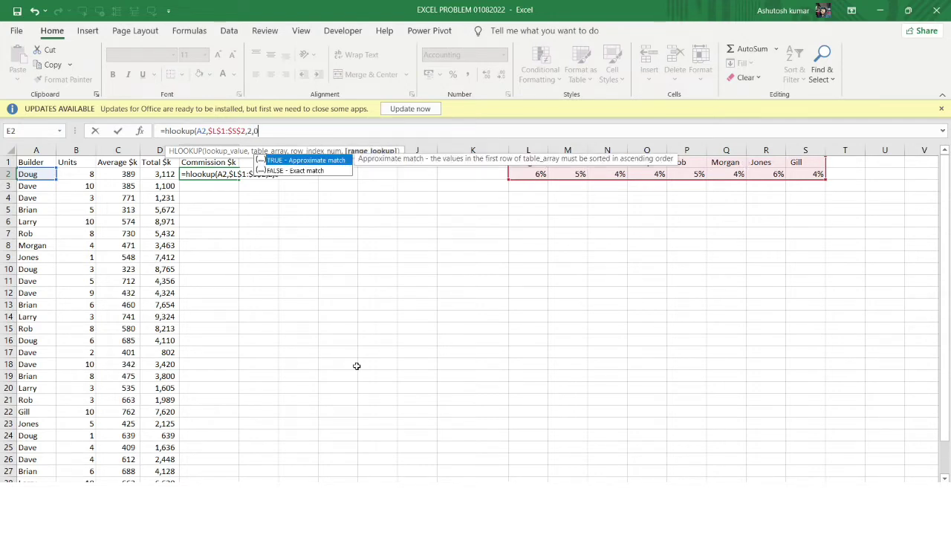
{"action": "type", "text": ")"}
{"action": "key", "text": "Return"}
- Fill the E2 HLOOKUP formula down the Commission $k column through row 30
{"action": "key", "text": "Left"}
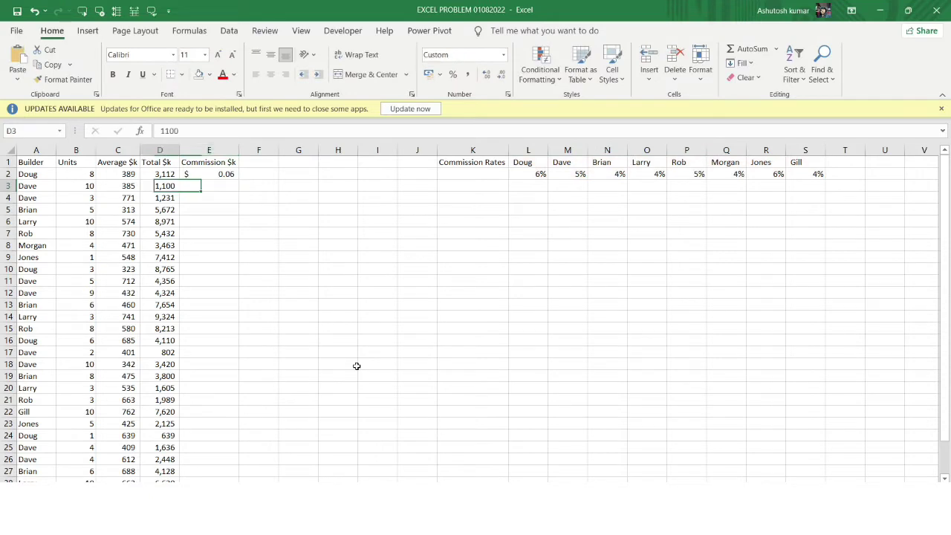
{"action": "key", "text": "ctrl+Down"}
{"action": "key", "text": "Right"}
{"action": "key", "text": "ctrl+shift+Up"}
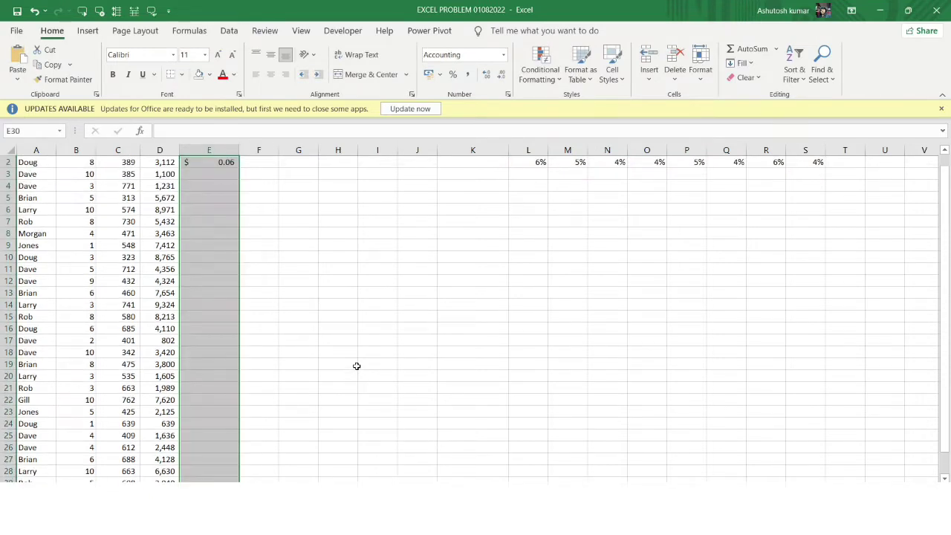
{"action": "key", "text": "ctrl+d"}
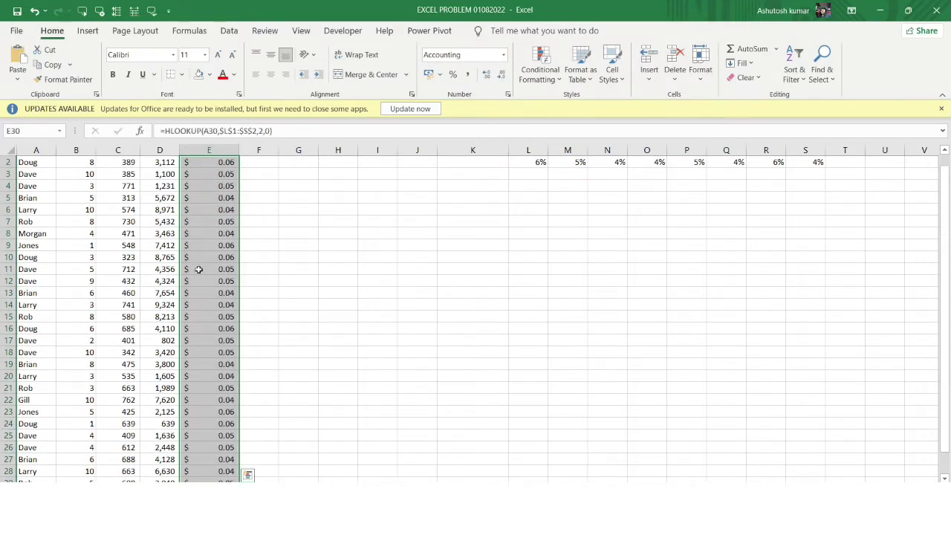
{"action": "left_click", "coordinate": [193, 269]}
{"action": "scroll", "coordinate": [192, 267], "scroll_direction": "up", "scroll_amount": 1}
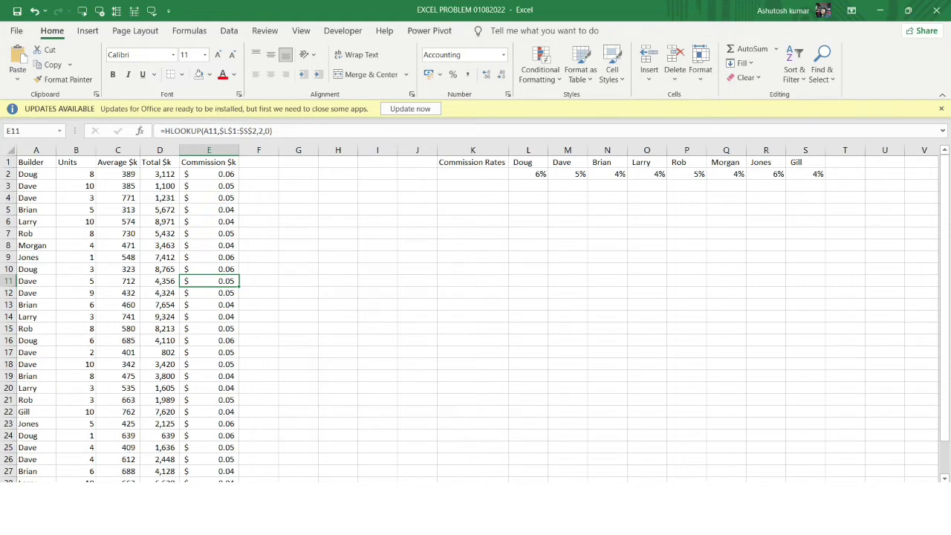
- Switch to the Q4 sheet and examine the source table in B4:F8 and the Id/Name lookup table in B11:C15
{"action": "key", "text": "ctrl+Page_Down"}
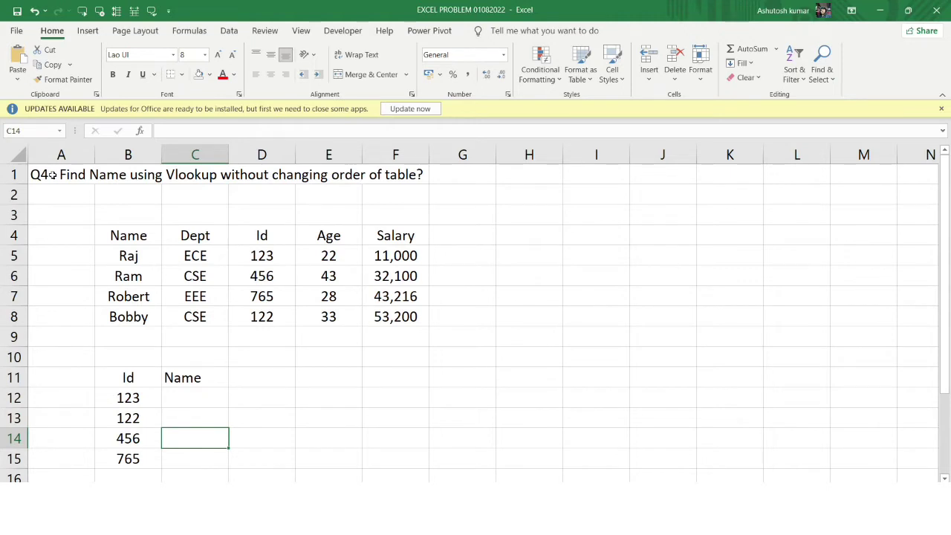
{"action": "left_click_drag", "start_coordinate": [128, 236], "coordinate": [128, 326]}
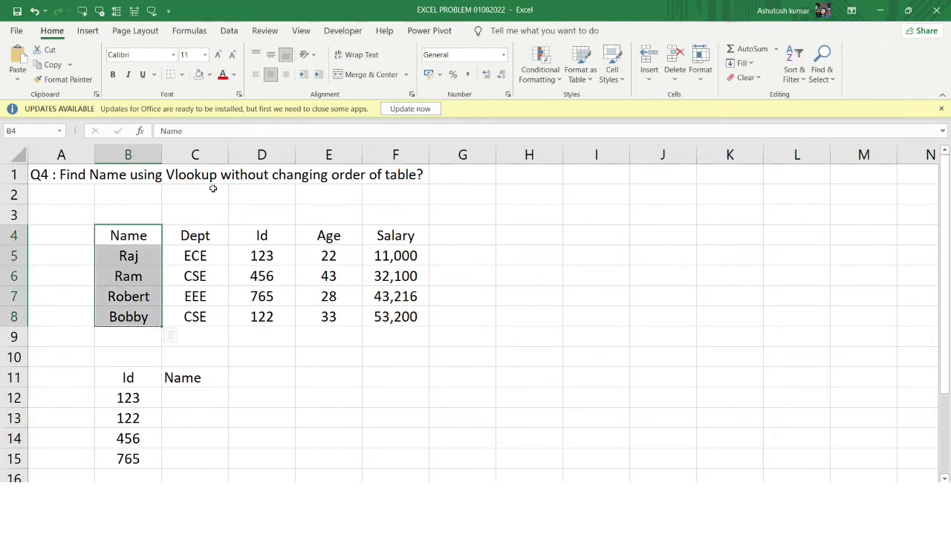
{"action": "left_click_drag", "start_coordinate": [204, 237], "coordinate": [210, 322]}
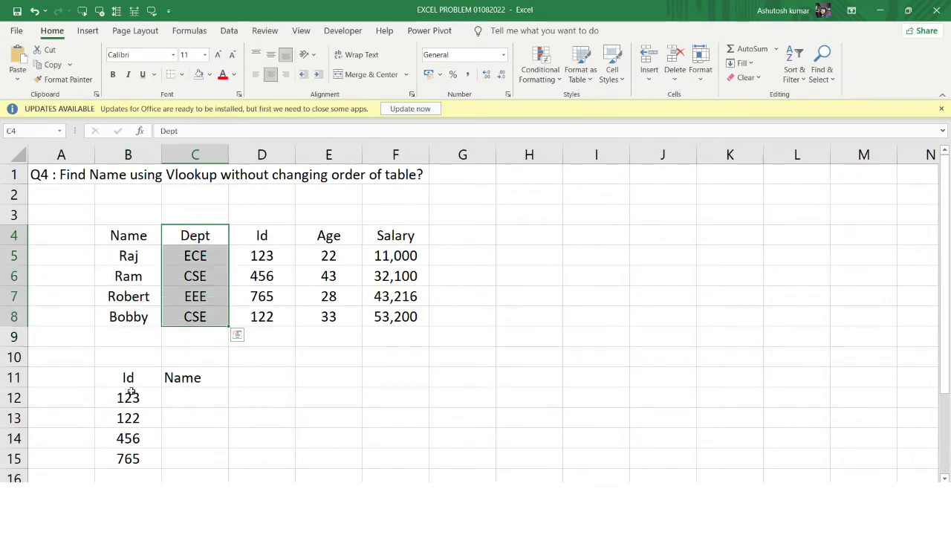
{"action": "left_click_drag", "start_coordinate": [127, 376], "coordinate": [128, 459]}
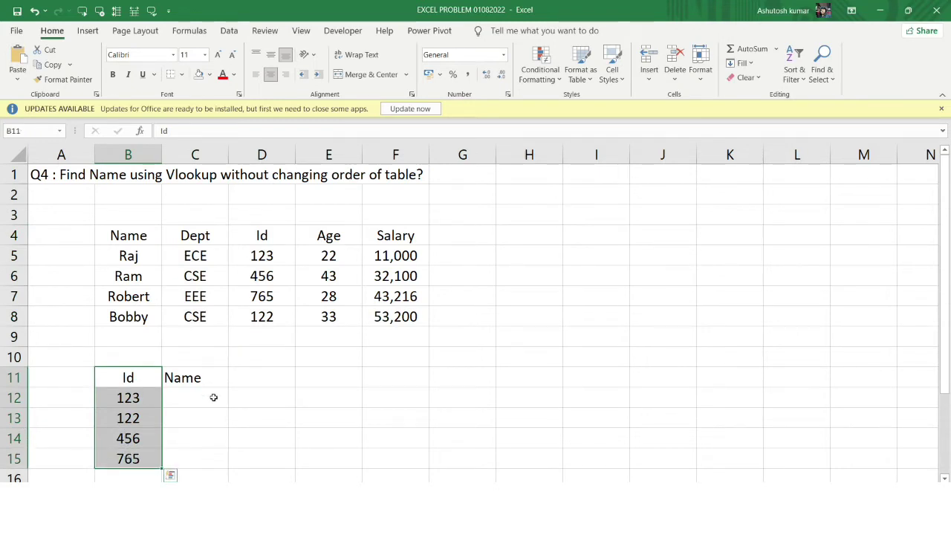
{"action": "left_click", "coordinate": [178, 399]}
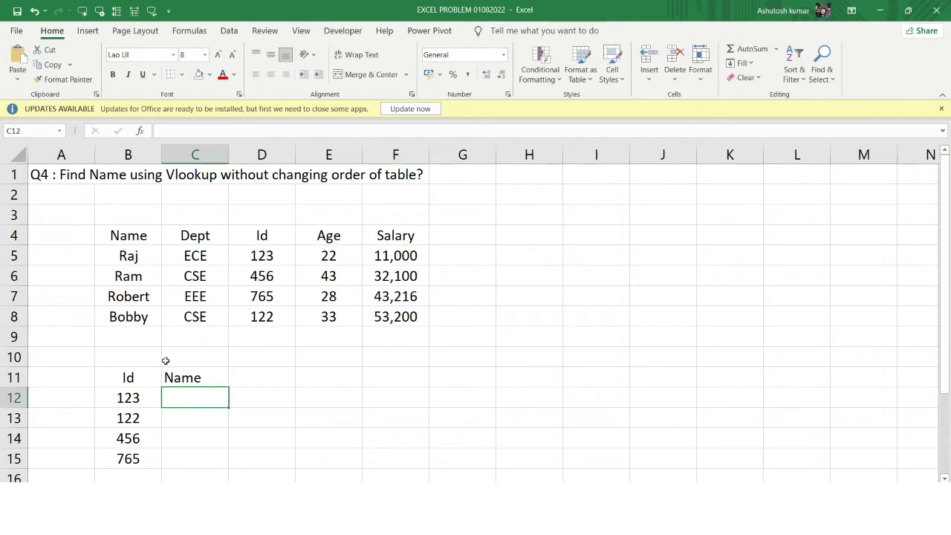
{"action": "left_click_drag", "start_coordinate": [142, 378], "coordinate": [182, 455]}
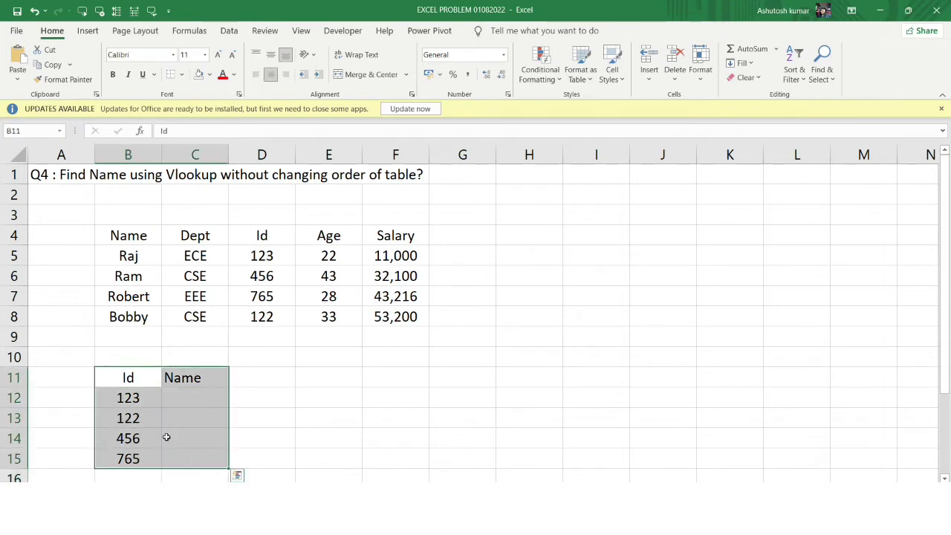
{"action": "left_click", "coordinate": [137, 398]}
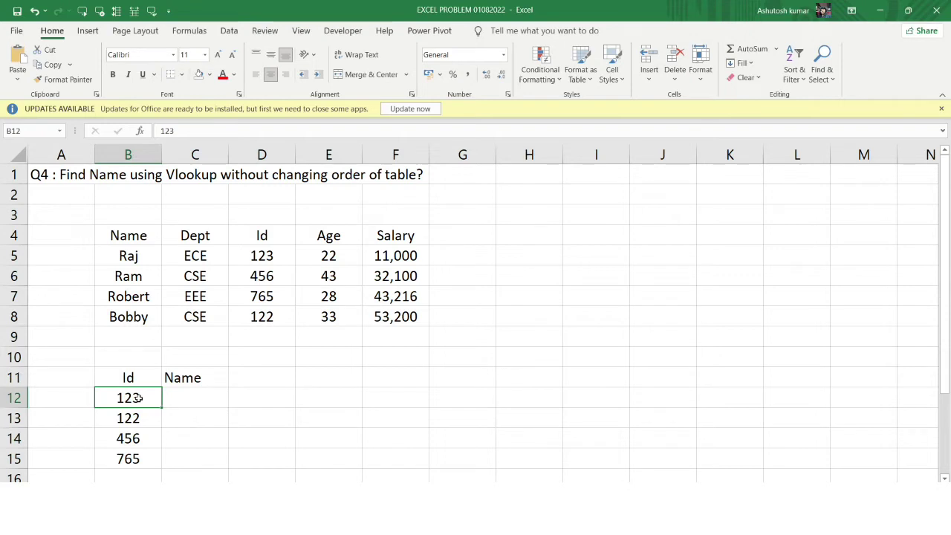
{"action": "left_click", "coordinate": [134, 373]}
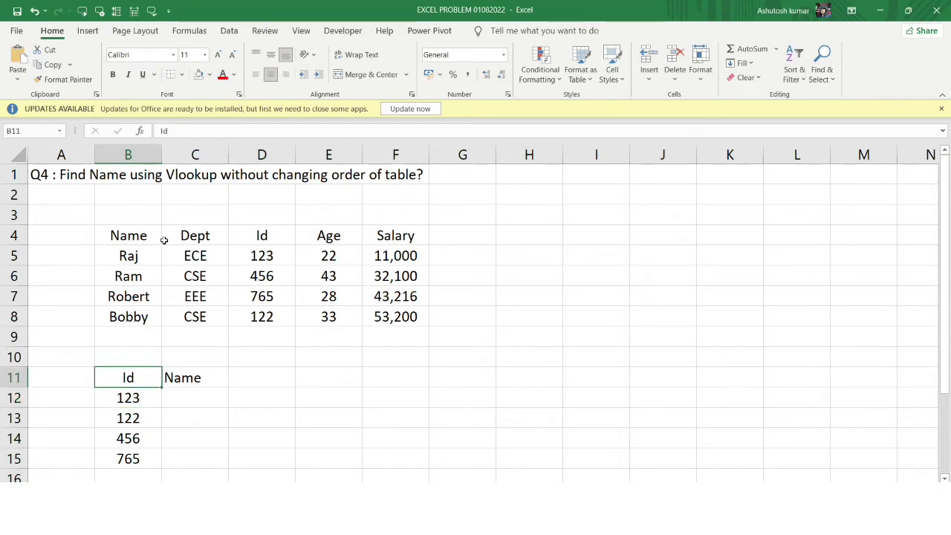
{"action": "left_click_drag", "start_coordinate": [145, 236], "coordinate": [138, 316]}
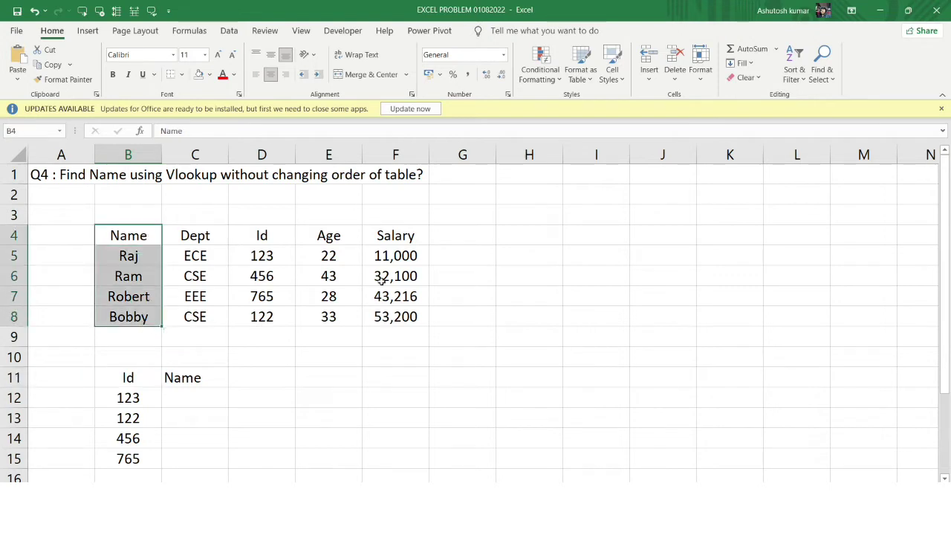
{"action": "left_click", "coordinate": [291, 256]}
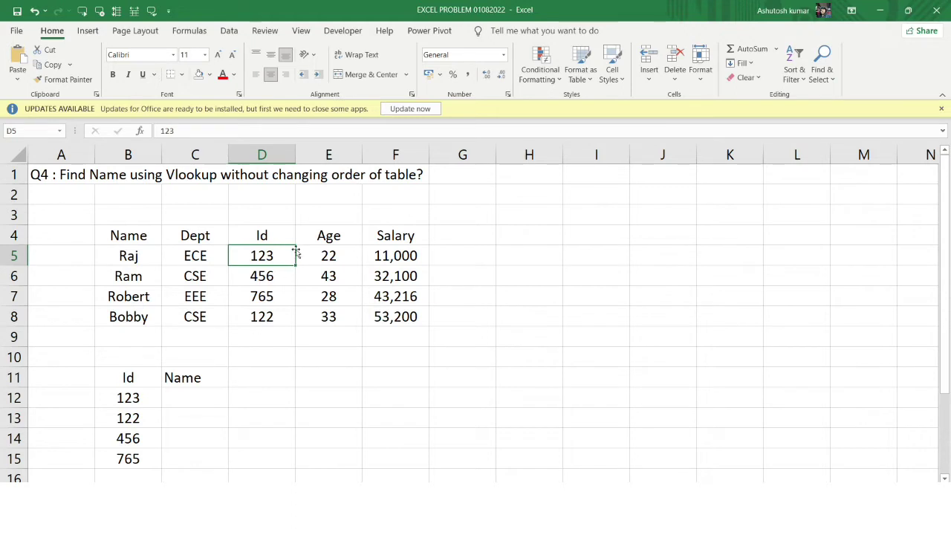
- Copy the Id column D4:D8 into A4:A8, in front of the Name column
{"action": "left_click_drag", "start_coordinate": [275, 229], "coordinate": [274, 319]}
{"action": "key", "text": "ctrl+c"}
{"action": "left_click", "coordinate": [68, 236]}
{"action": "key", "text": "ctrl+v"}
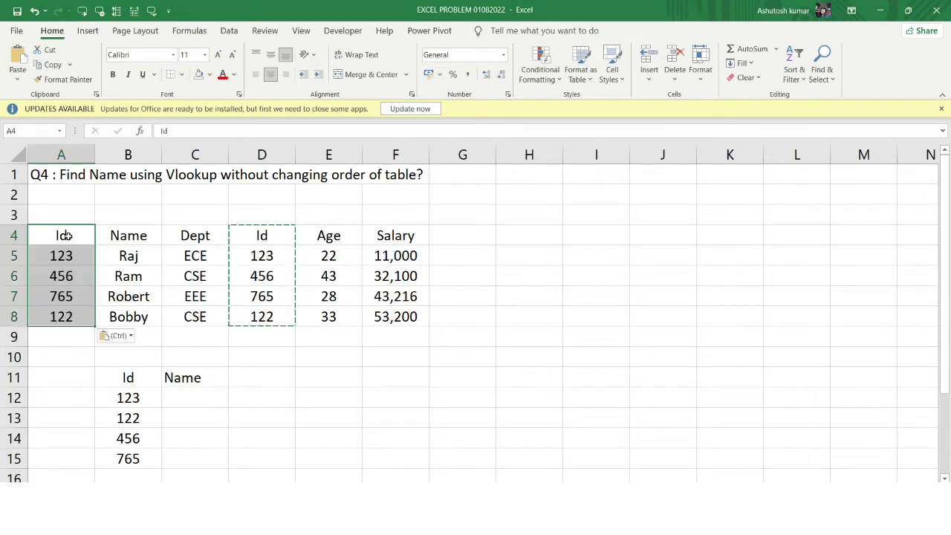
{"action": "left_click", "coordinate": [279, 232]}
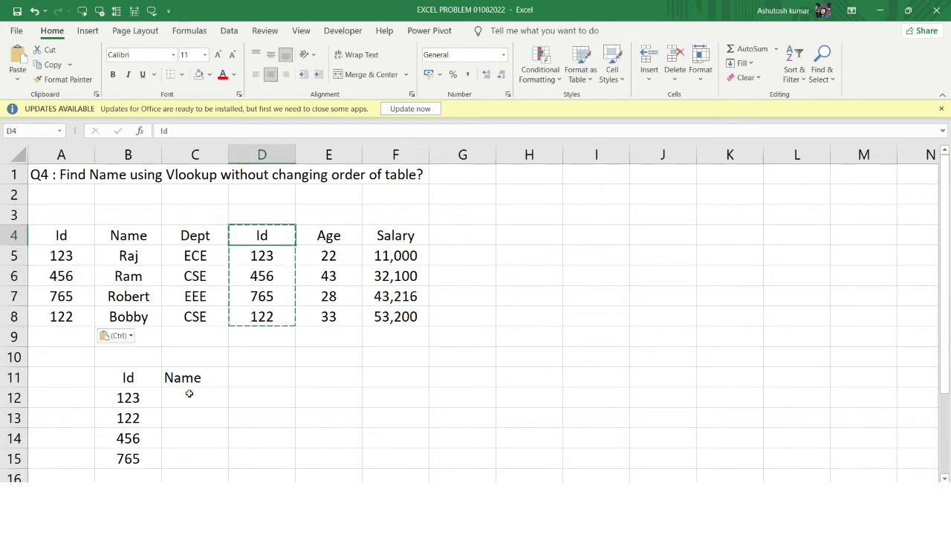
- Enter a VLOOKUP in C12 that looks up B12 in table A4:B8 with column index 2 and range lookup 0
{"action": "left_click", "coordinate": [190, 396]}
{"action": "type", "text": "=vl"}
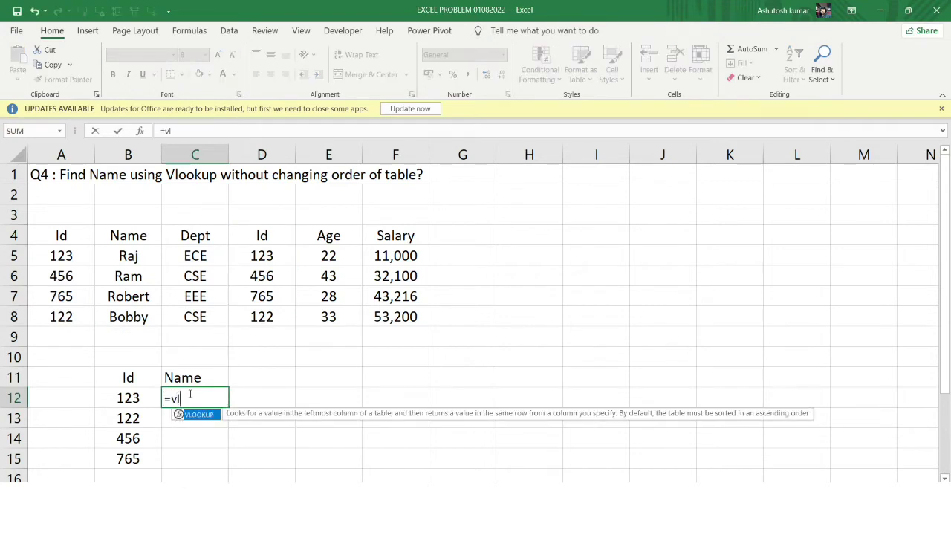
{"action": "type", "text": "ookup("}
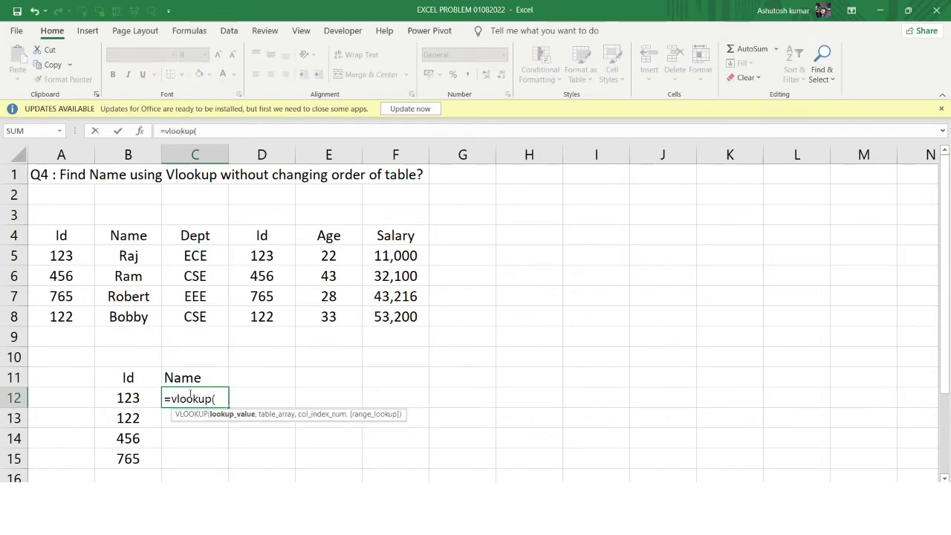
{"action": "left_click", "coordinate": [129, 394]}
{"action": "type", "text": ","}
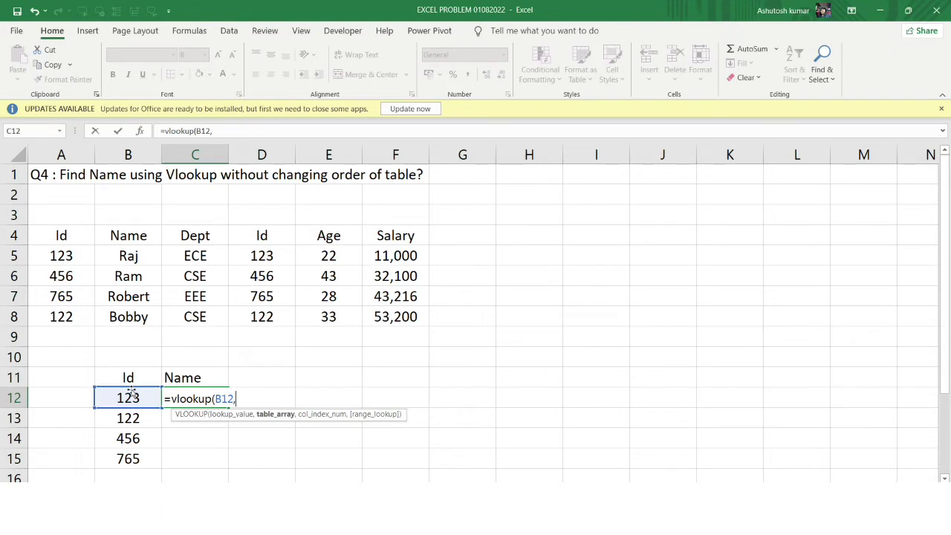
{"action": "left_click", "coordinate": [62, 230]}
{"action": "left_click_drag", "start_coordinate": [62, 230], "coordinate": [140, 319]}
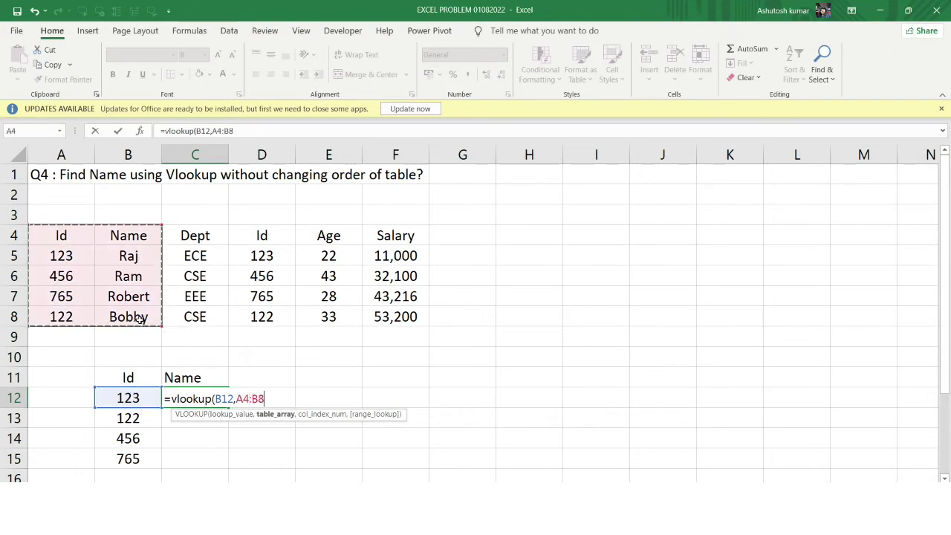
{"action": "type", "text": ",2,"}
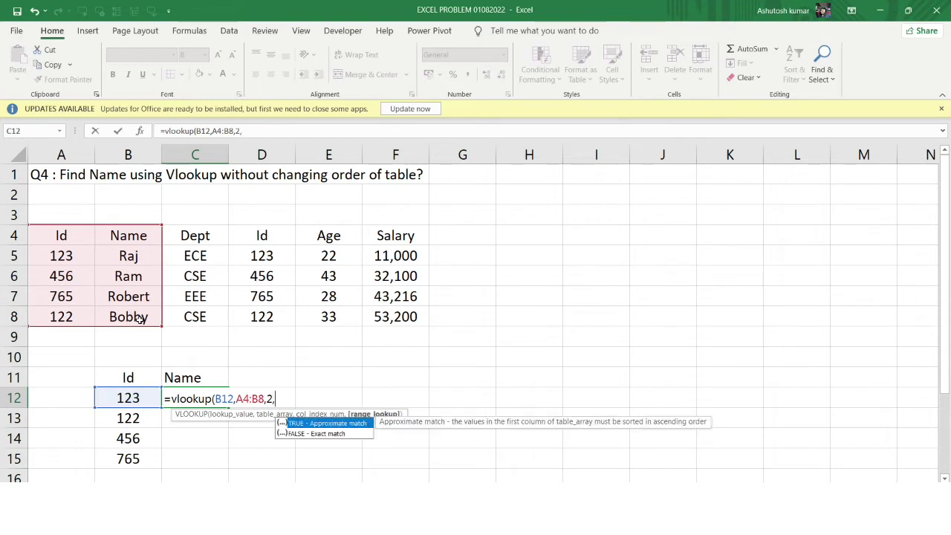
{"action": "type", "text": ")"}
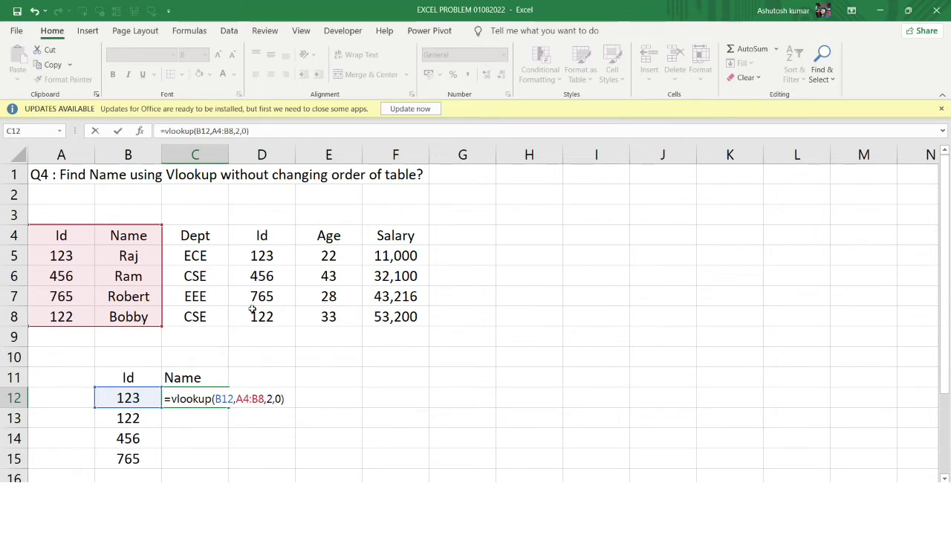
- Make the VLOOKUP's table array in C12 absolute as $A$4:$B$8 and commit the formula
{"action": "double_click", "coordinate": [246, 399]}
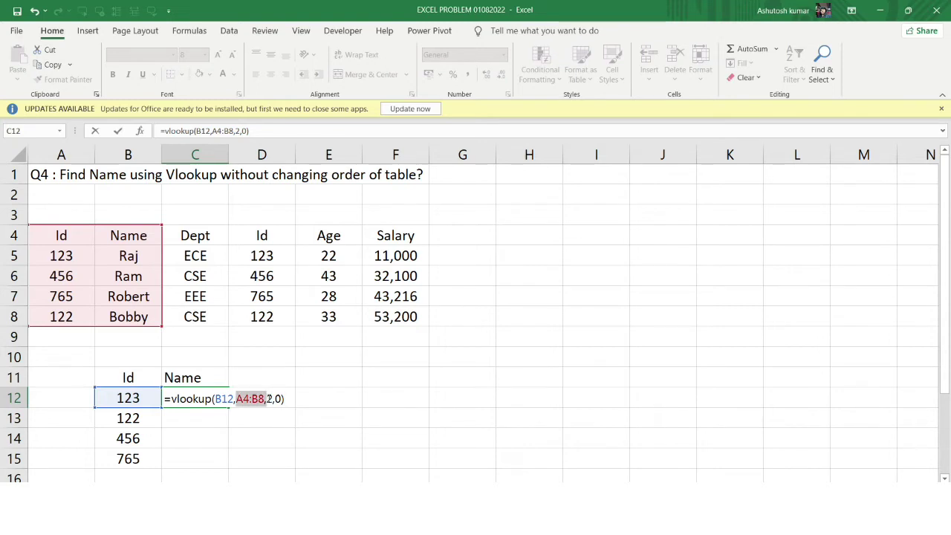
{"action": "key", "text": "shift+Left"}
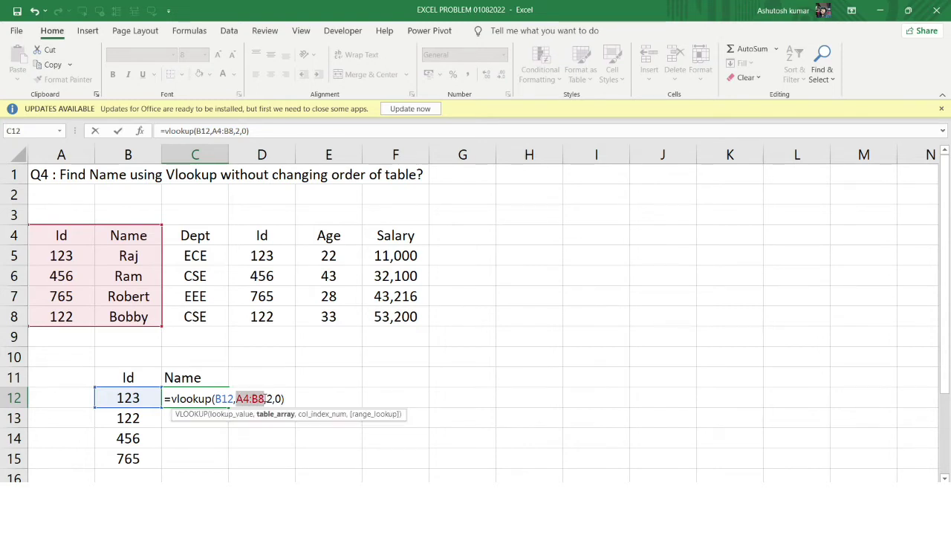
{"action": "key", "text": "Return"}
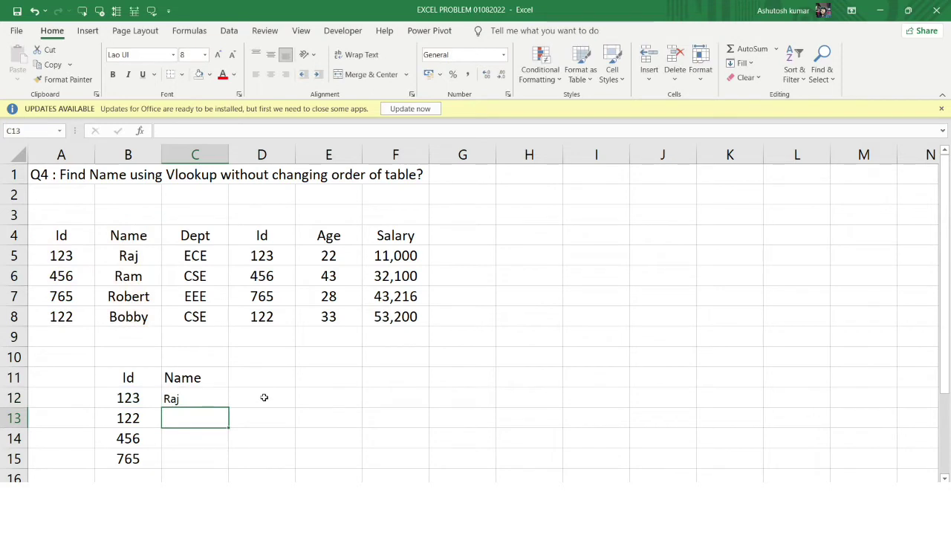
- Fill the C12 VLOOKUP formula down the Name column through C15
{"action": "left_click", "coordinate": [192, 397]}
{"action": "left_click_drag", "start_coordinate": [228, 408], "coordinate": [223, 460]}
{"action": "left_click", "coordinate": [273, 410]}
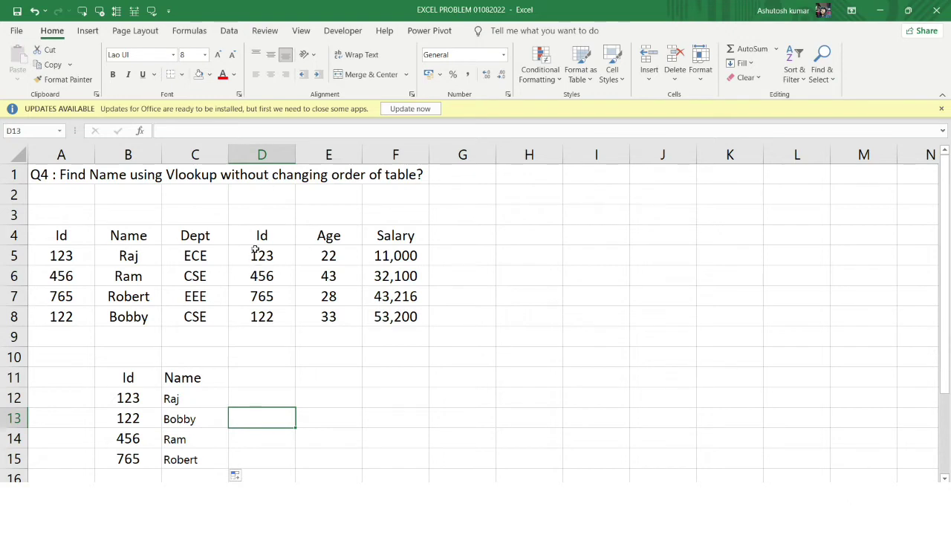
- Clear the contents of the lookup results in C12:C15
{"action": "left_click_drag", "start_coordinate": [251, 230], "coordinate": [254, 317]}
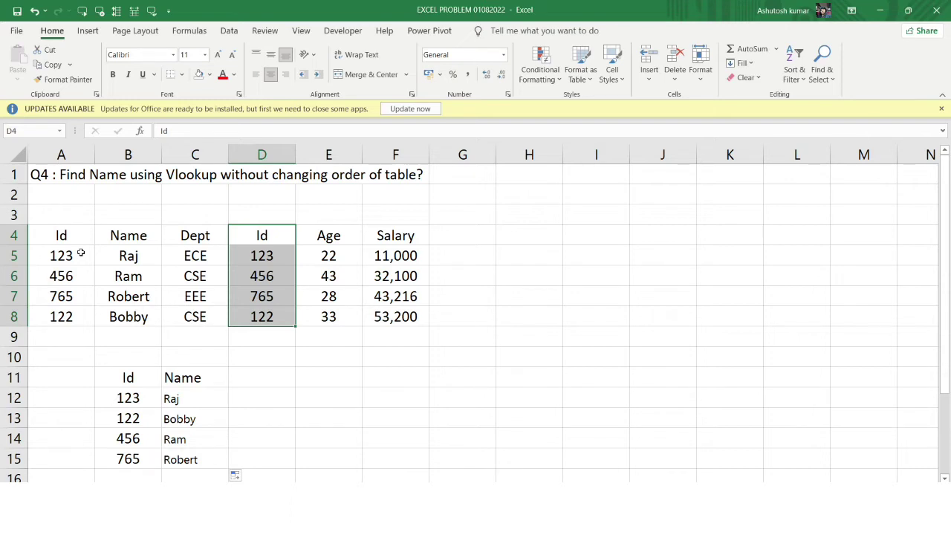
{"action": "left_click_drag", "start_coordinate": [186, 398], "coordinate": [192, 459]}
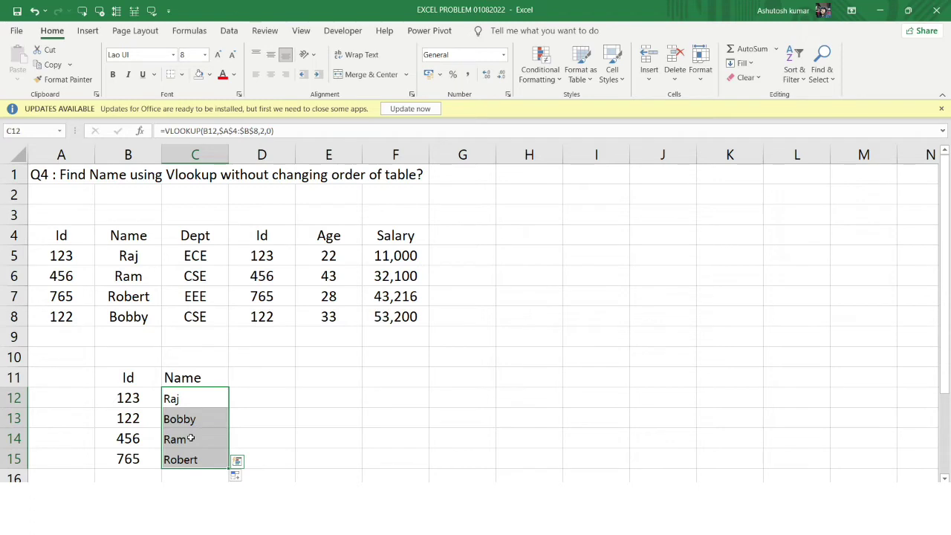
{"action": "right_click", "coordinate": [191, 438]}
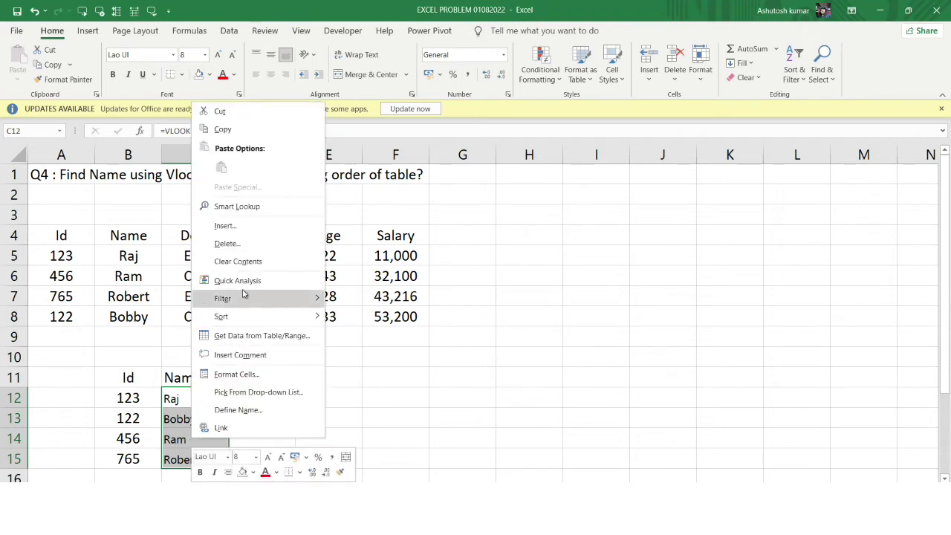
{"action": "left_click", "coordinate": [238, 261]}
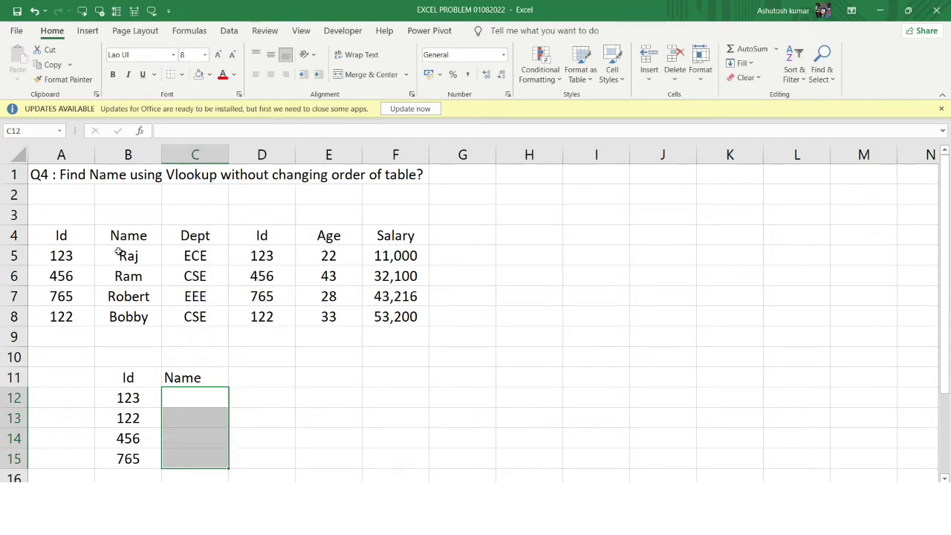
- Clear the helper Id column in A4:A8 to restore the original table layout
{"action": "left_click_drag", "start_coordinate": [48, 232], "coordinate": [48, 316]}
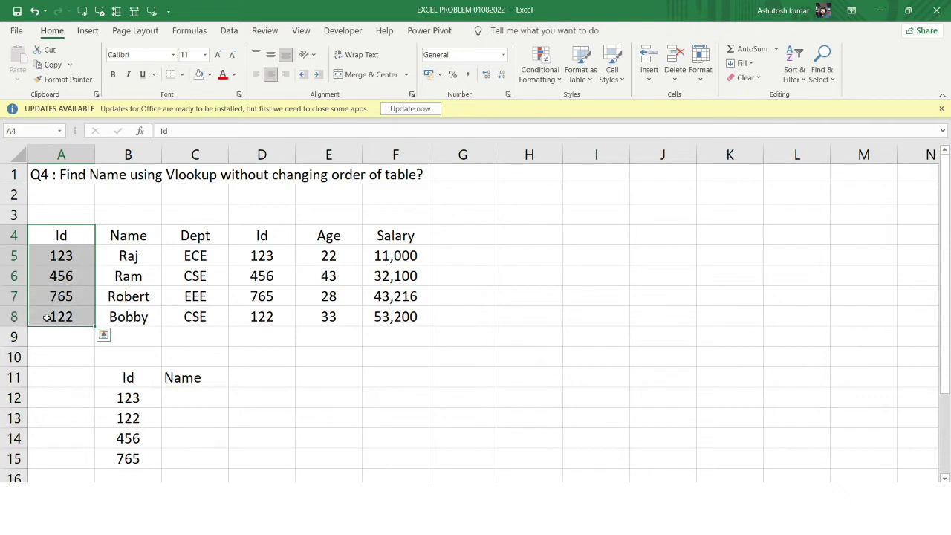
{"action": "right_click", "coordinate": [68, 267]}
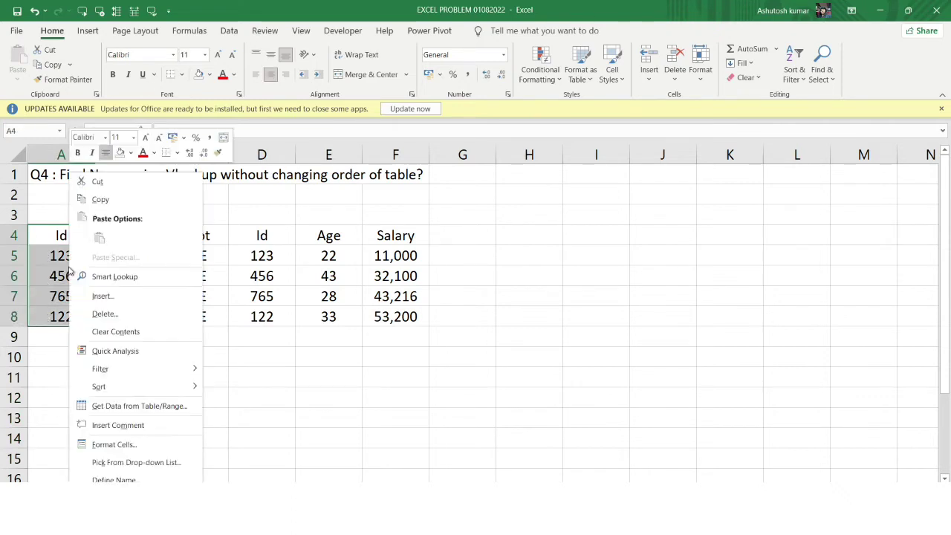
{"action": "left_click", "coordinate": [144, 332]}
{"action": "left_click", "coordinate": [309, 371]}
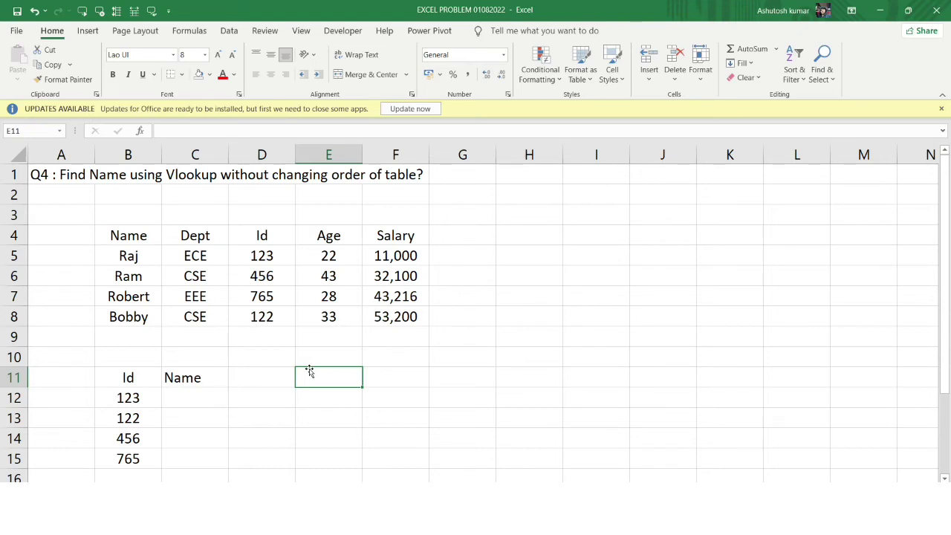
- Start a VLOOKUP in C12 with lookup value B12 and a nested CHOOSE using the index array {1,2} as table array
{"action": "double_click", "coordinate": [182, 396]}
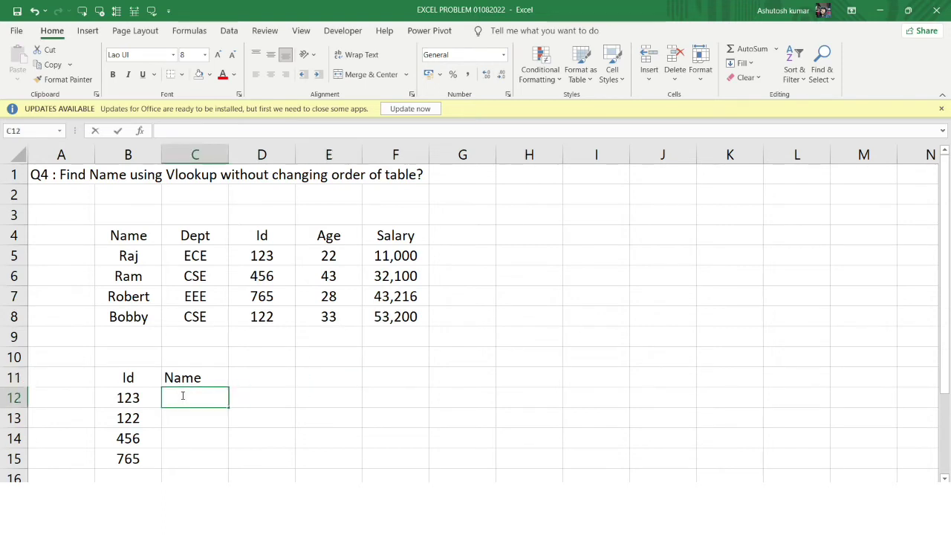
{"action": "type", "text": "=vll"}
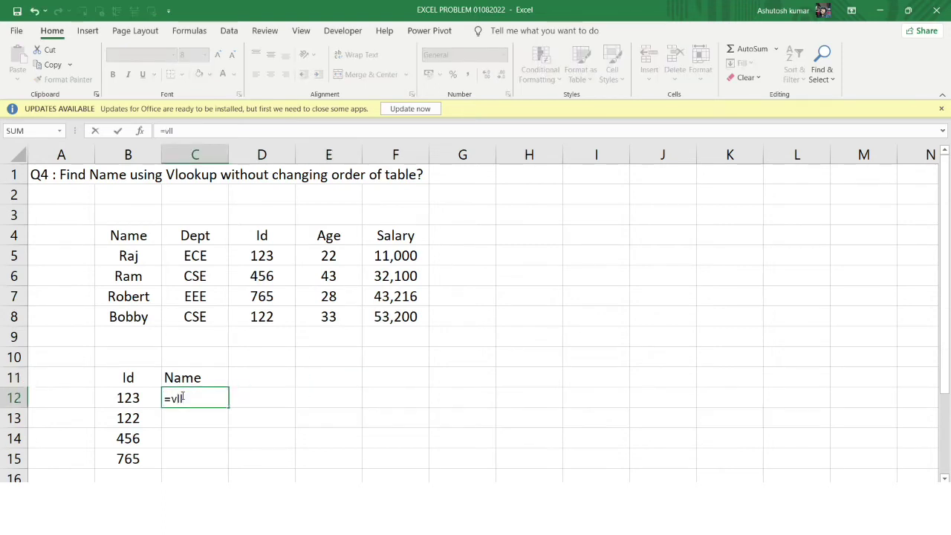
{"action": "key", "text": "BackSpace"}
{"action": "type", "text": "ookup("}
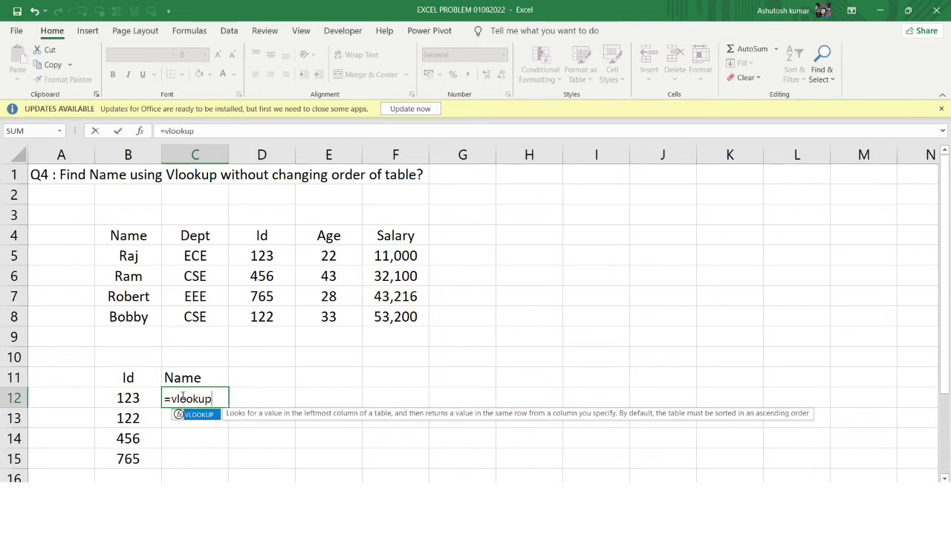
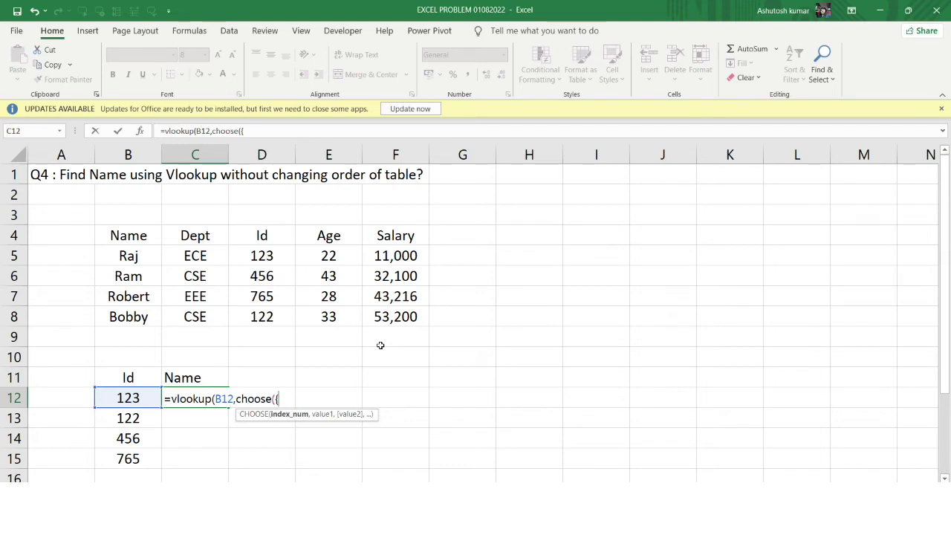
{"action": "type", "text": "1,2}"}
{"action": "type", "text": ","}
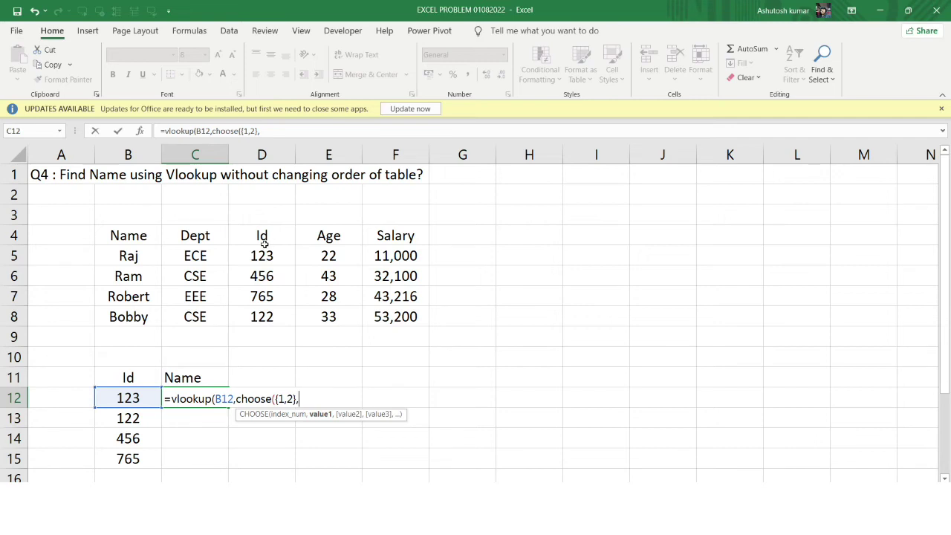
- Supply the Id range D4:D8 as CHOOSE's first value and the Name range B4:B8 as its second
{"action": "left_click_drag", "start_coordinate": [261, 238], "coordinate": [254, 317]}
{"action": "type", "text": ","}
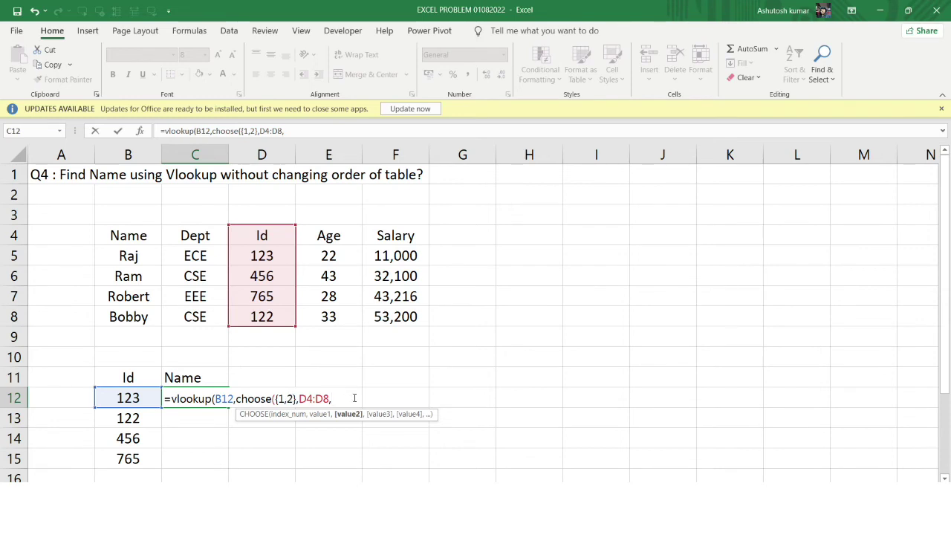
{"action": "left_click_drag", "start_coordinate": [128, 235], "coordinate": [128, 323]}
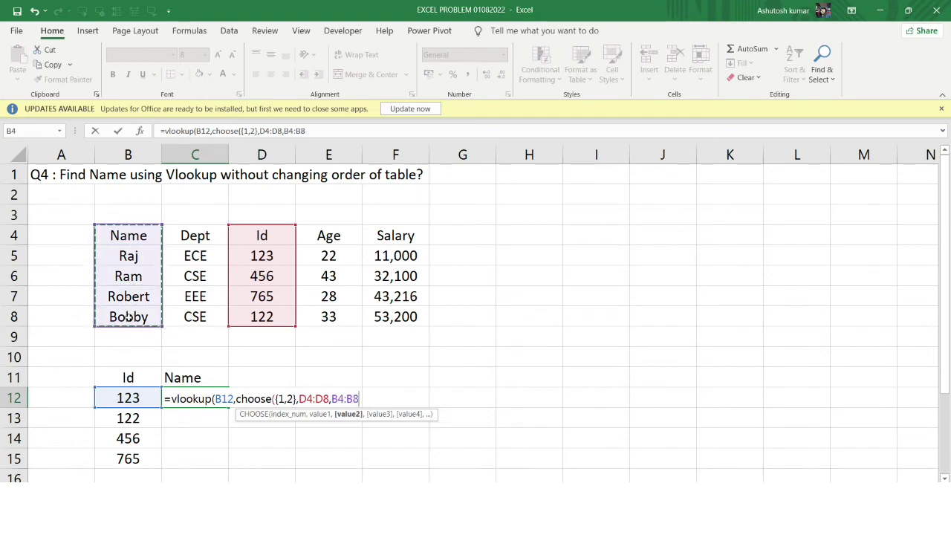
- Make both CHOOSE ranges absolute as $D$4:$D$8 and $B$4:$B$8, and complete the VLOOKUP with column index 2 and range lookup 0
{"action": "left_click_drag", "start_coordinate": [299, 399], "coordinate": [387, 399]}
{"action": "key", "text": "F4"}
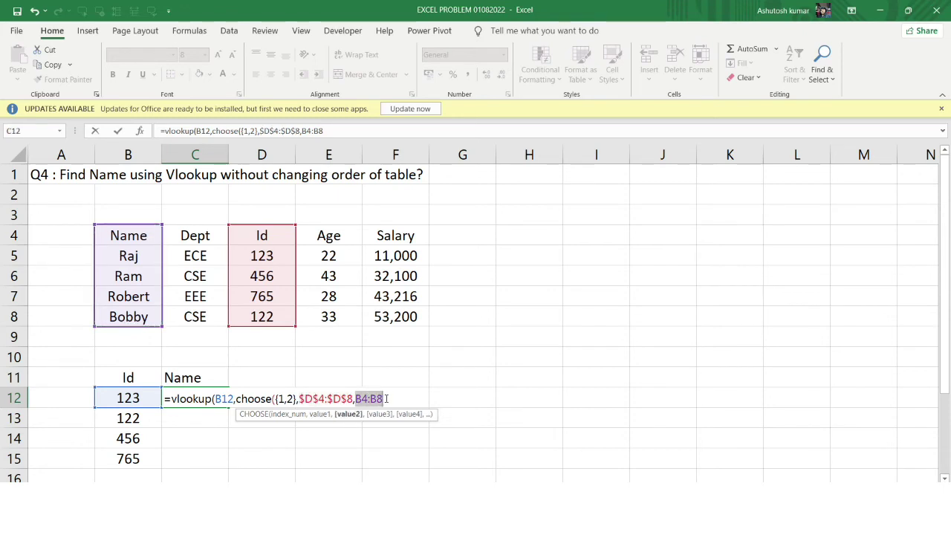
{"action": "key", "text": "F4"}
{"action": "left_click", "coordinate": [421, 394]}
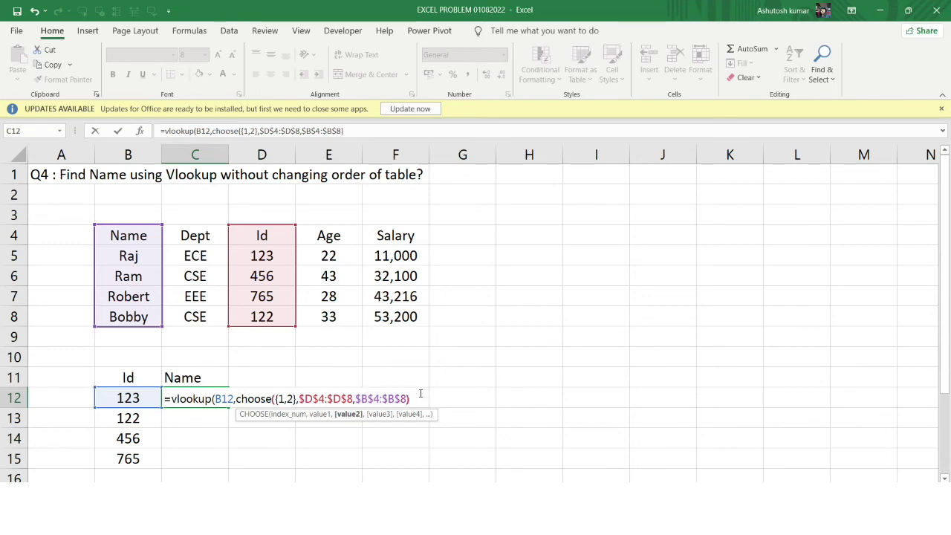
{"action": "type", "text": "),2,0)"}
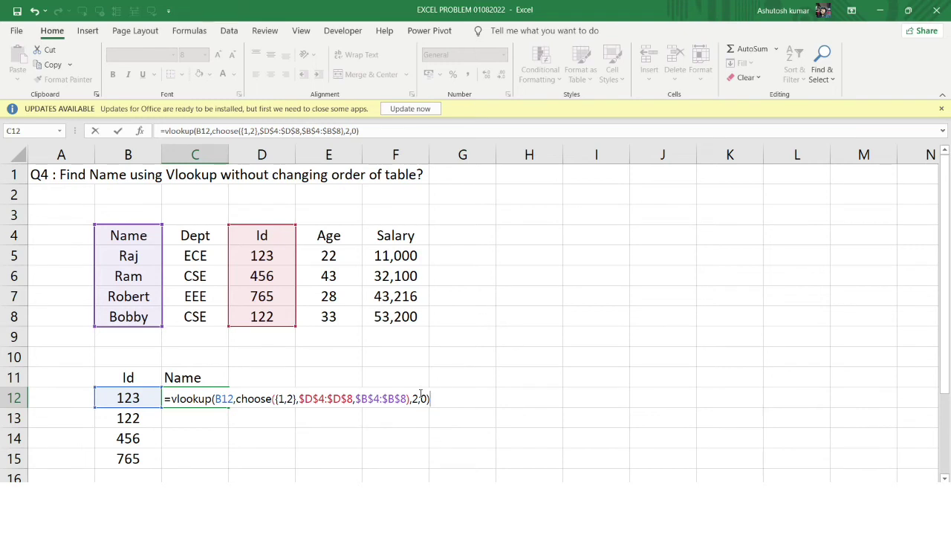
{"action": "key", "text": "Return"}
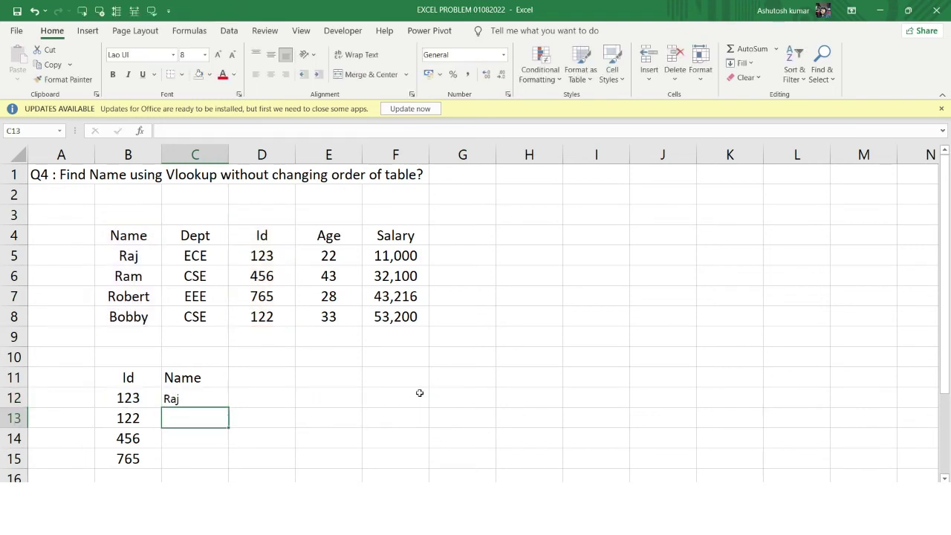
- Fill the VLOOKUP with CHOOSE from C12 down through C15 and review the arguments of the formula in C12
{"action": "left_click", "coordinate": [194, 458]}
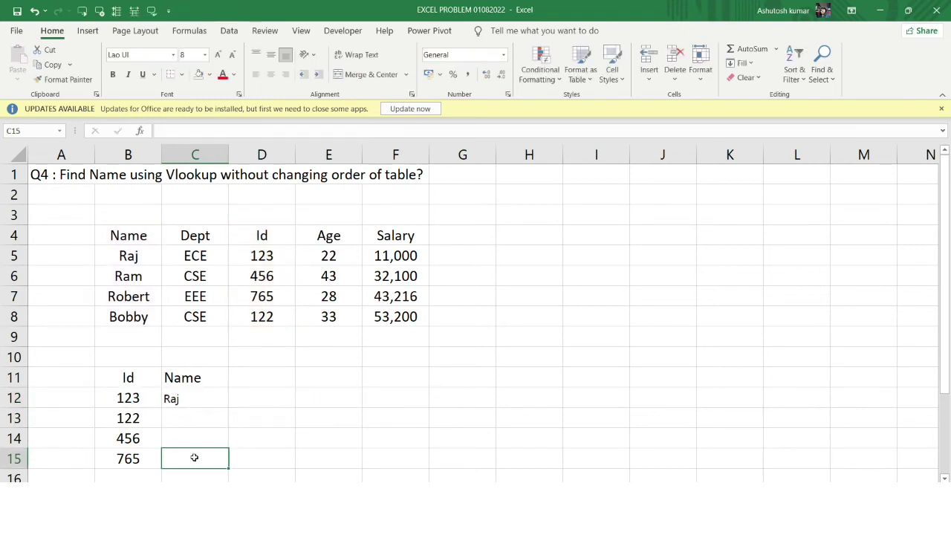
{"action": "key", "text": "shift+Up"}
{"action": "key", "text": "shift+Up"}
{"action": "key", "text": "shift+Up"}
{"action": "key", "text": "ctrl+d"}
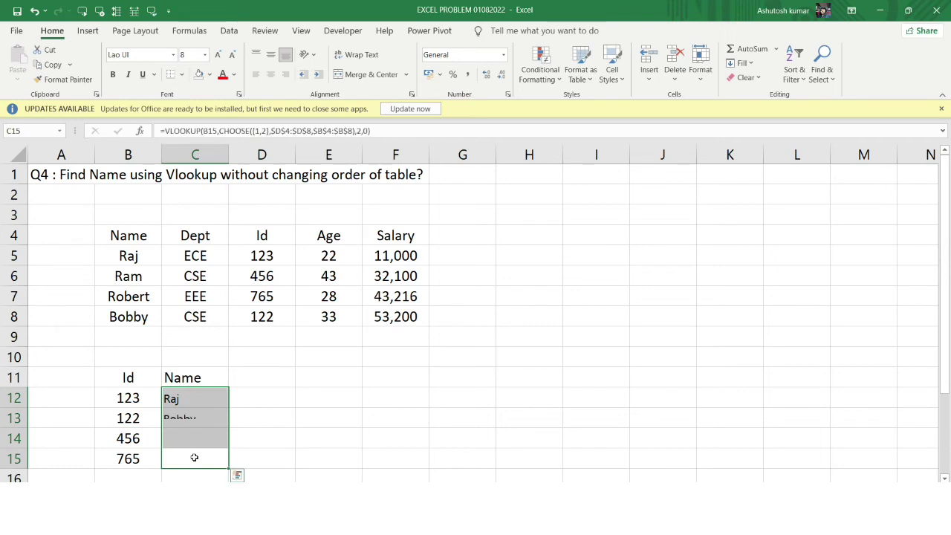
{"action": "left_click", "coordinate": [194, 453]}
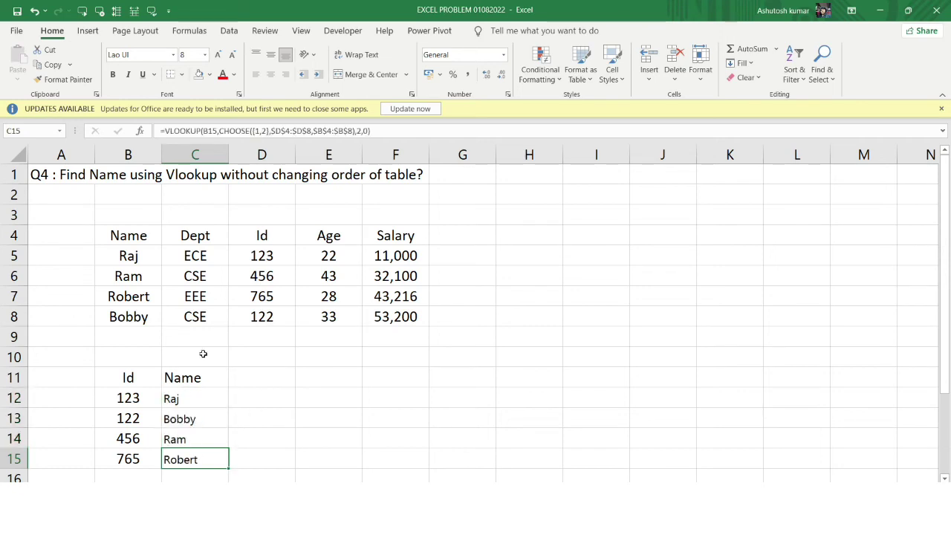
{"action": "left_click", "coordinate": [182, 401]}
{"action": "double_click", "coordinate": [181, 401]}
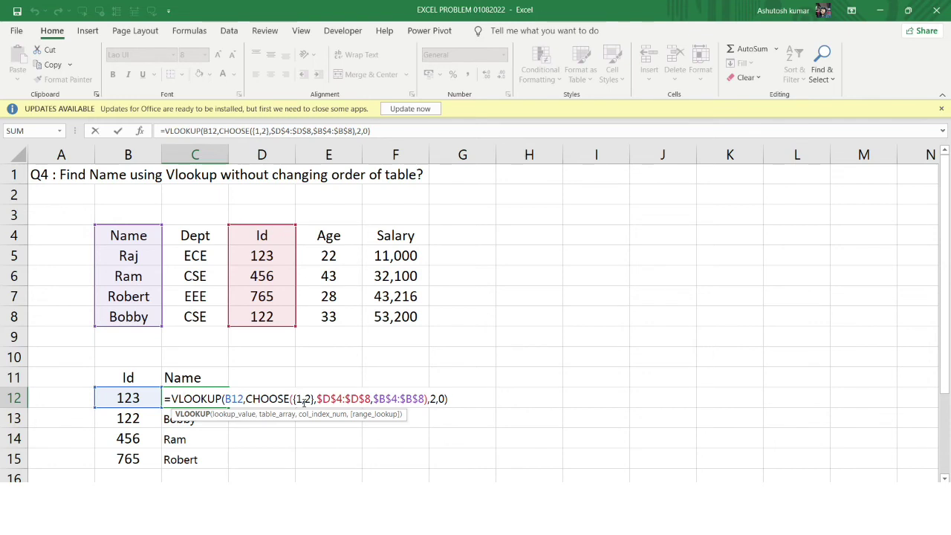
{"action": "key", "text": "Return"}
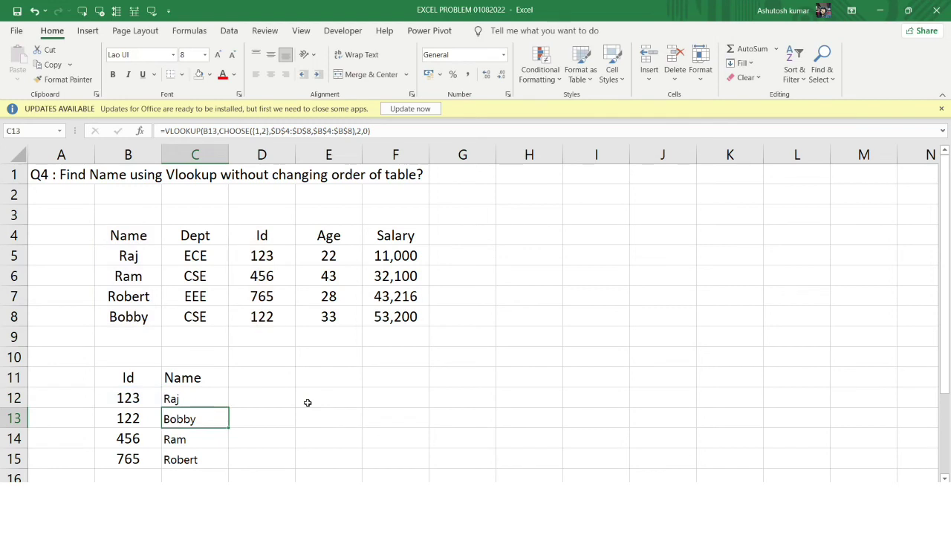
- Copy the Id column D4:D8 into I4:I8, beside the source table
{"action": "left_click_drag", "start_coordinate": [245, 230], "coordinate": [245, 315]}
{"action": "key", "text": "ctrl+c"}
{"action": "left_click", "coordinate": [574, 226]}
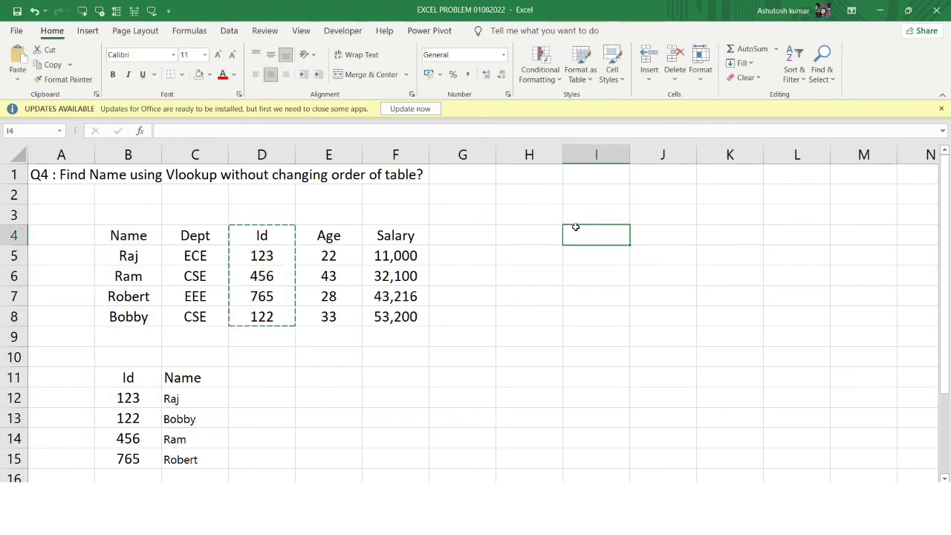
{"action": "key", "text": "ctrl+v"}
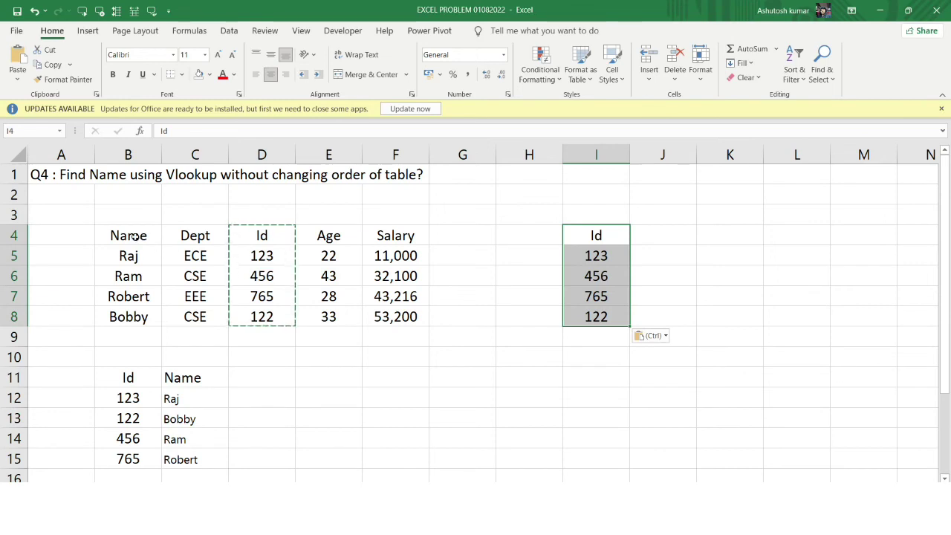
- Copy the Name column B4:B8 into J4:J8, directly beside the copied Id column
{"action": "left_click_drag", "start_coordinate": [137, 236], "coordinate": [128, 315]}
{"action": "key", "text": "ctrl+c"}
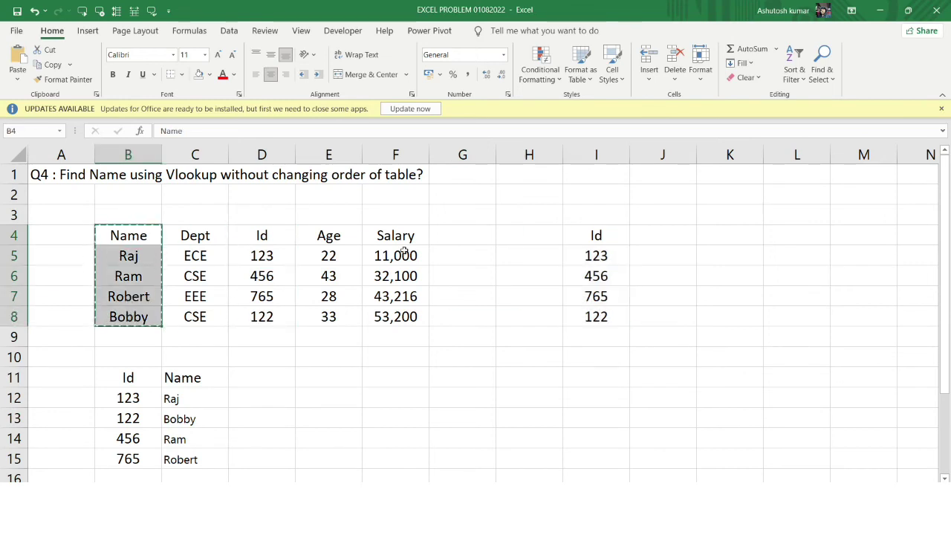
{"action": "left_click", "coordinate": [640, 233]}
{"action": "key", "text": "ctrl+v"}
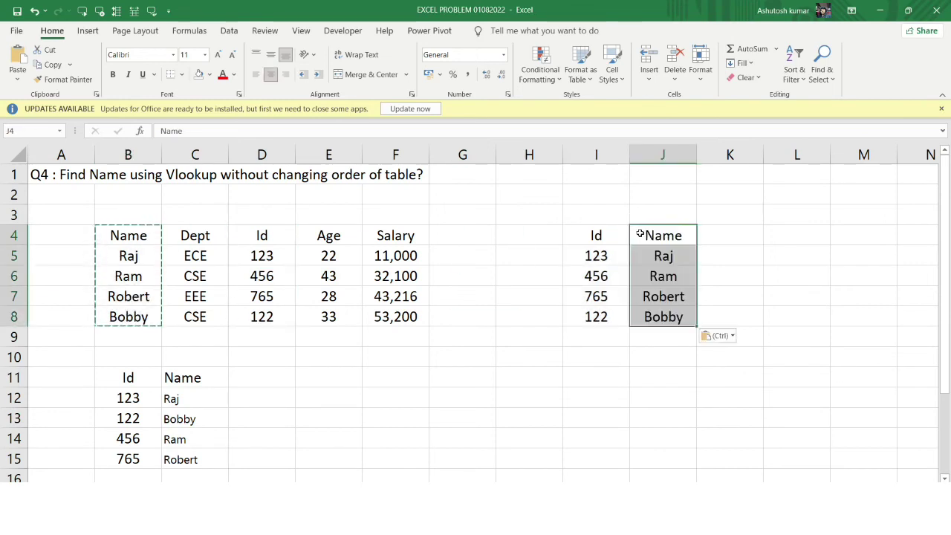
{"action": "left_click", "coordinate": [639, 233]}
{"action": "left_click_drag", "start_coordinate": [599, 235], "coordinate": [668, 318]}
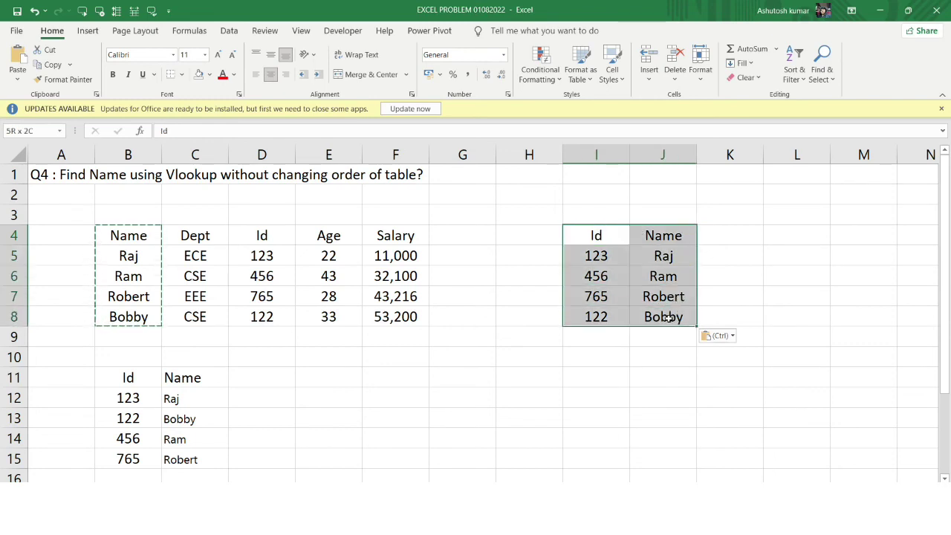
- Enter a VLOOKUP in D12 that looks up B12 in the helper range I4:J8 with column index 2 and range lookup 0
{"action": "left_click", "coordinate": [241, 401]}
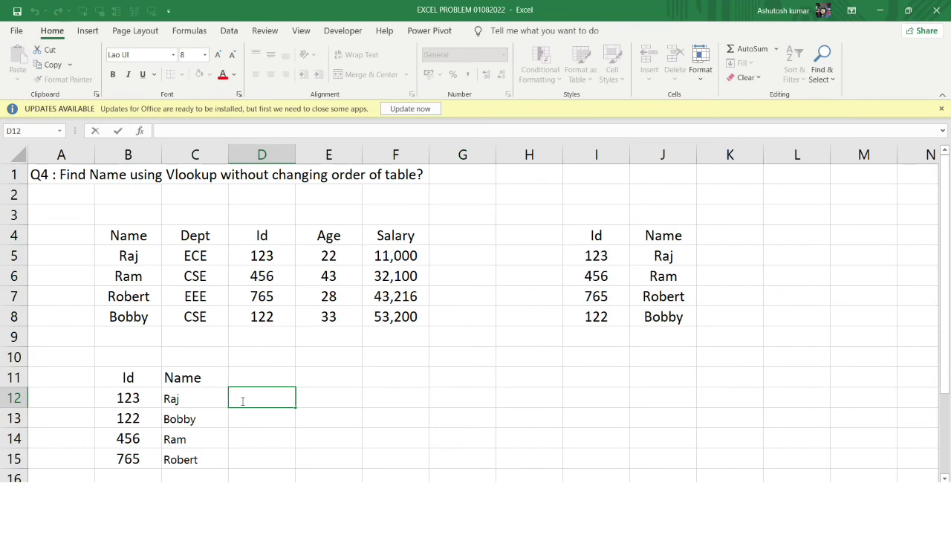
{"action": "type", "text": "=vl"}
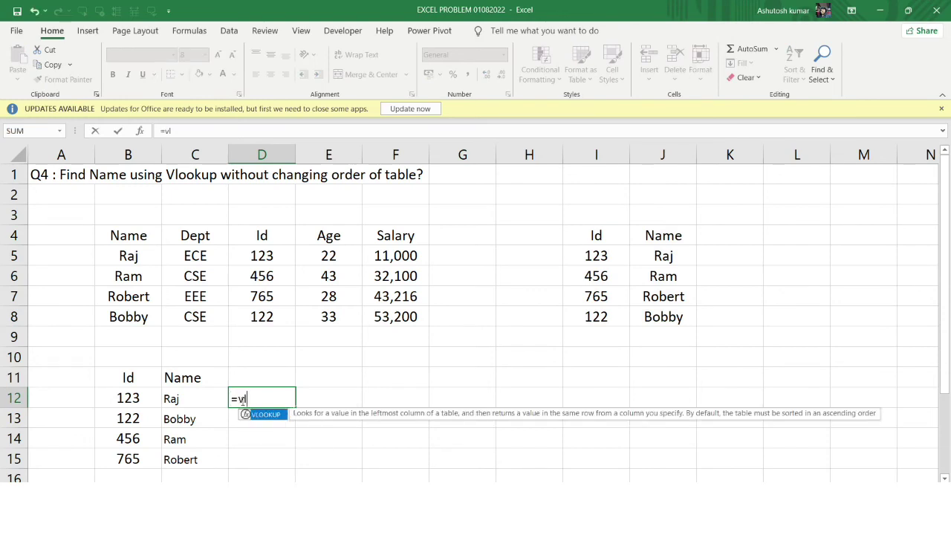
{"action": "type", "text": "ookup("}
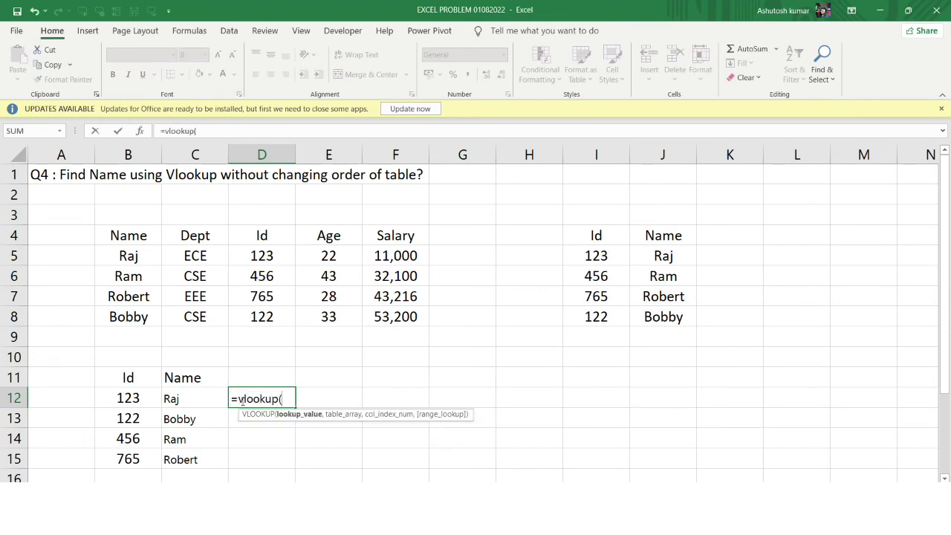
{"action": "left_click", "coordinate": [117, 397]}
{"action": "type", "text": ","}
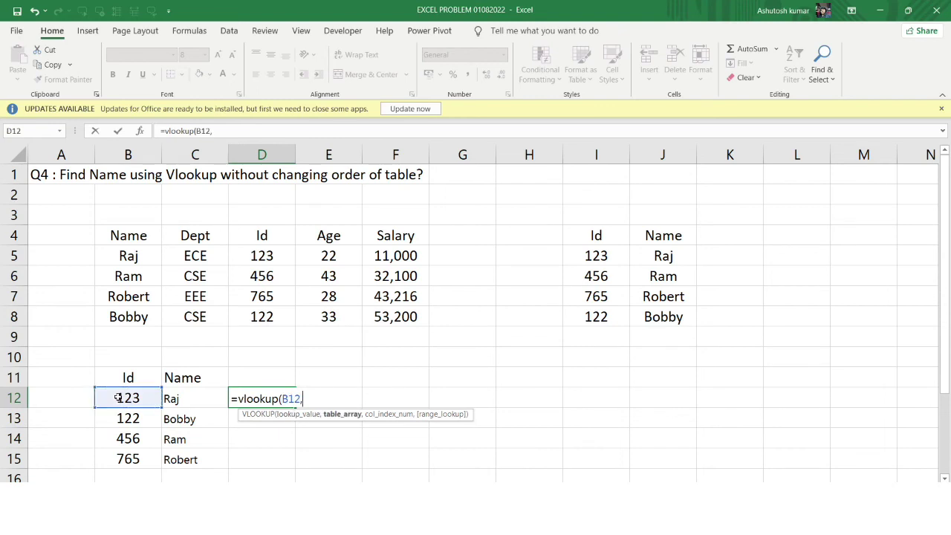
{"action": "left_click_drag", "start_coordinate": [616, 228], "coordinate": [685, 317]}
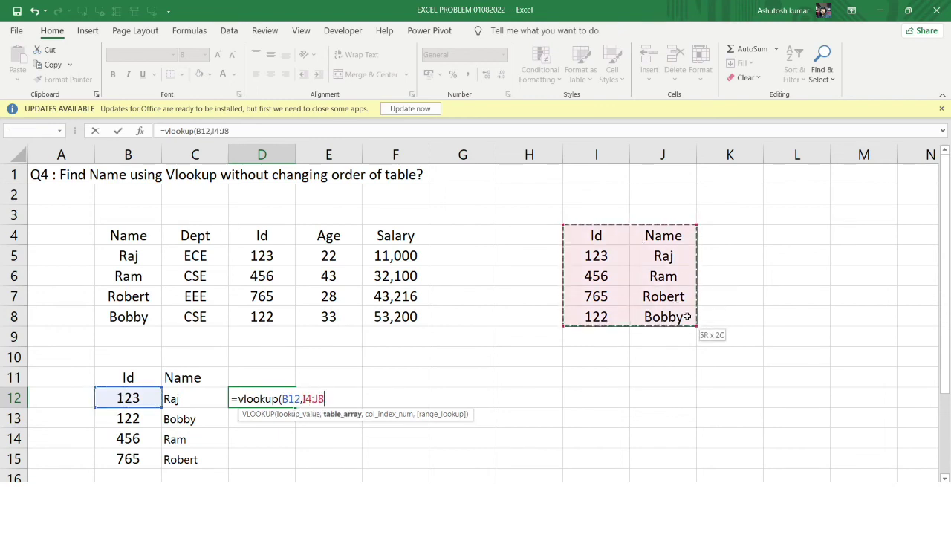
{"action": "type", "text": ",2,"}
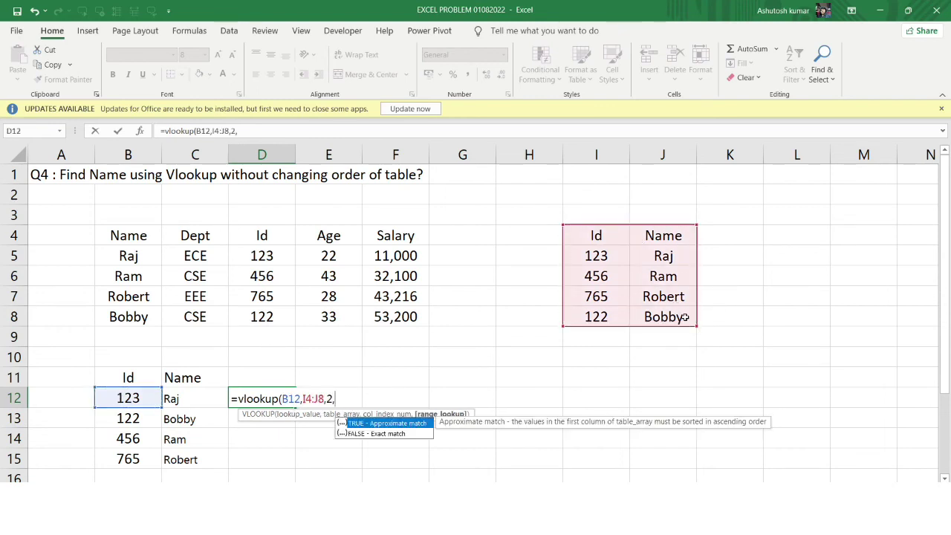
{"action": "type", "text": "0"}
{"action": "key", "text": "Return"}
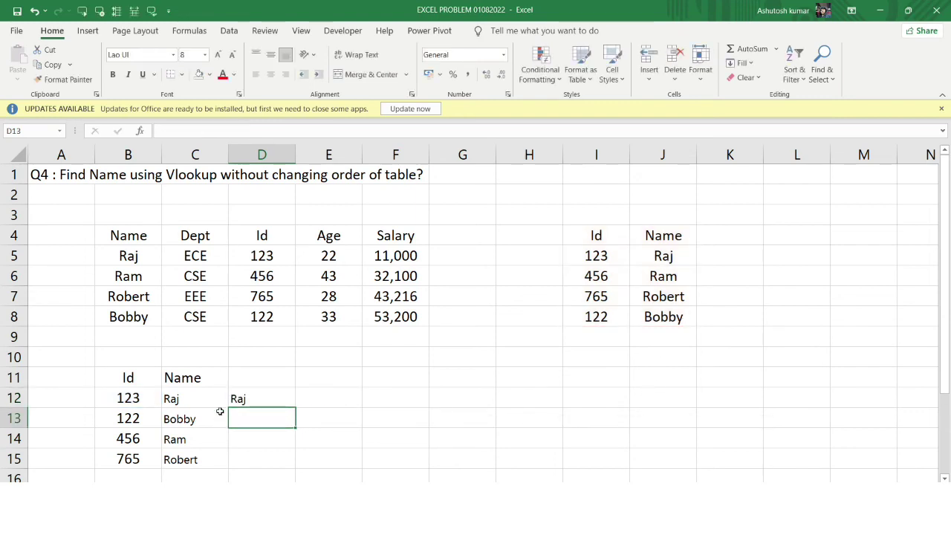
{"action": "left_click", "coordinate": [279, 395]}
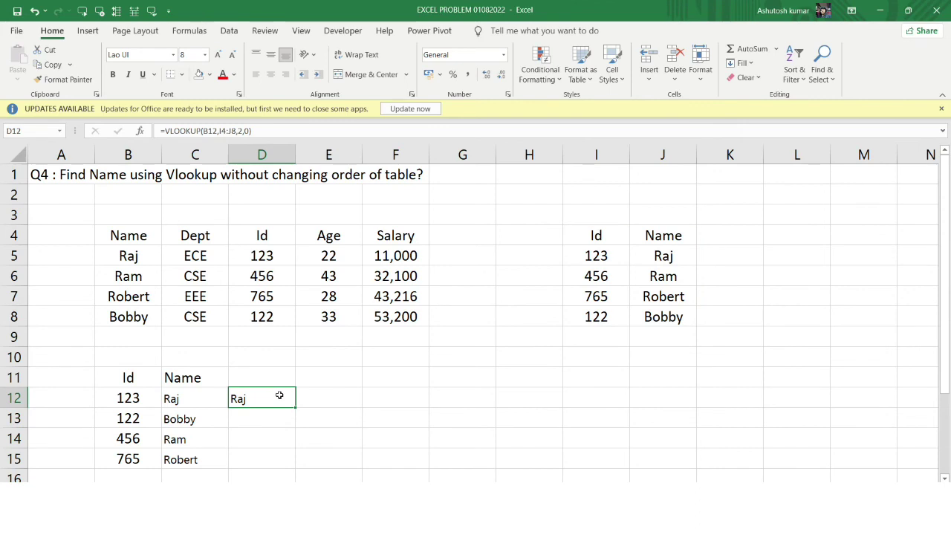